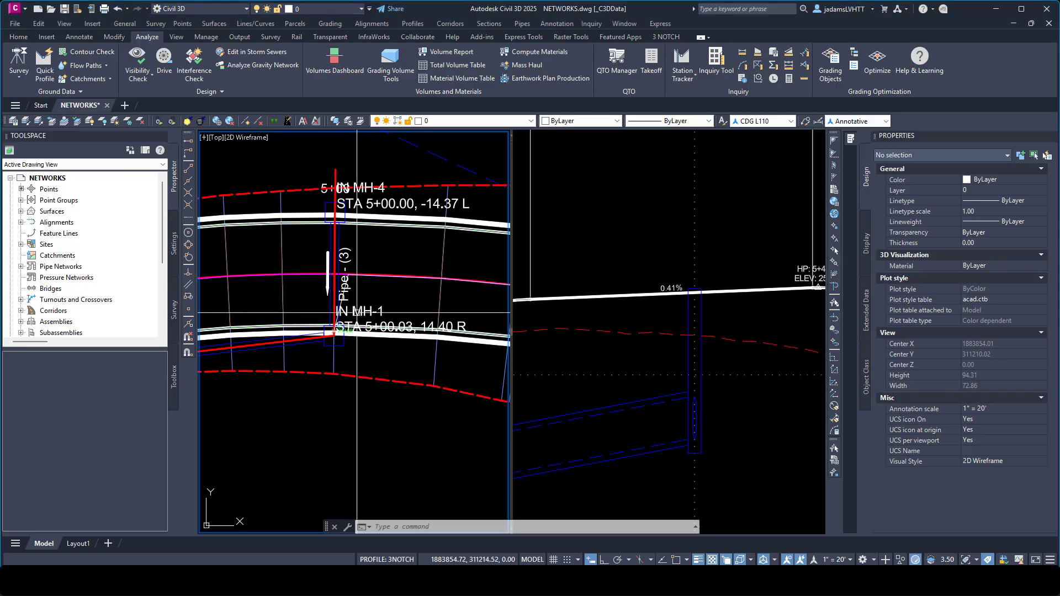
- Pan and zoom the plan view along the corridor toward the station 5+44 label
scroll(331, 243, "down", 6)
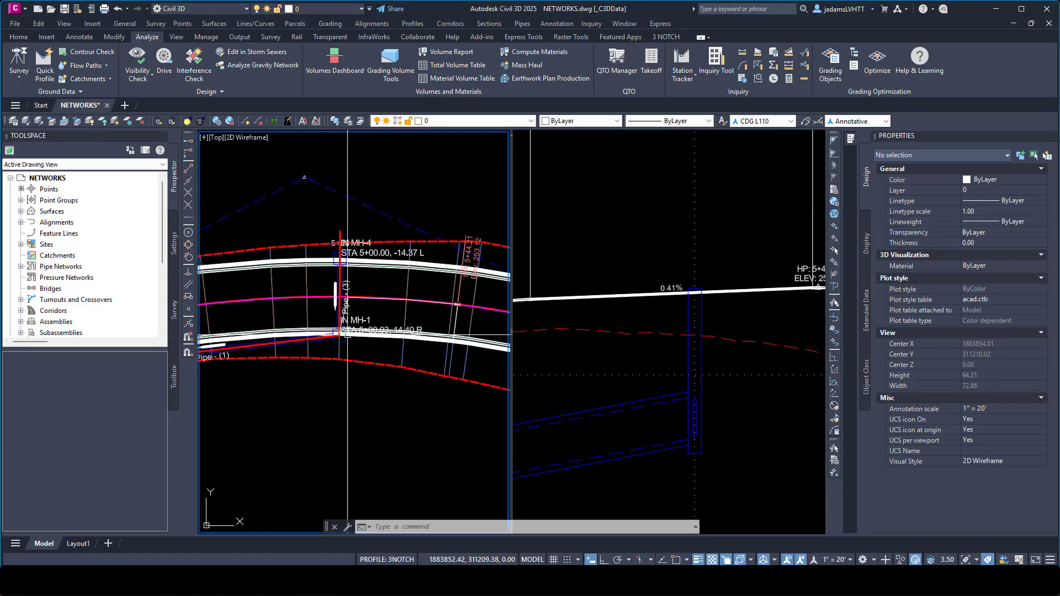
scroll(312, 328, "up", 6)
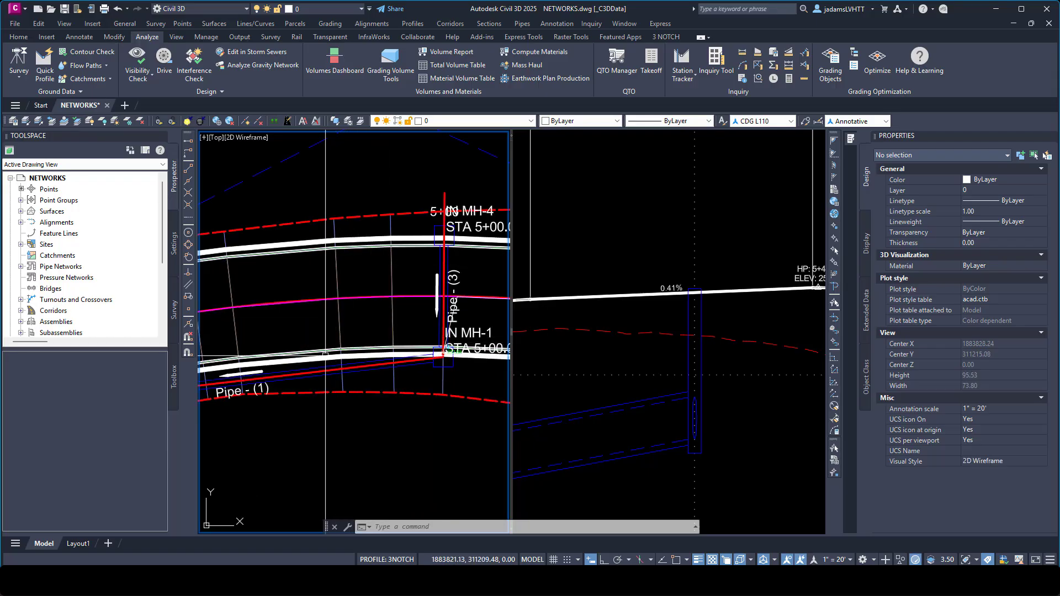
scroll(329, 336, "up", 4)
scroll(329, 337, "down", 4)
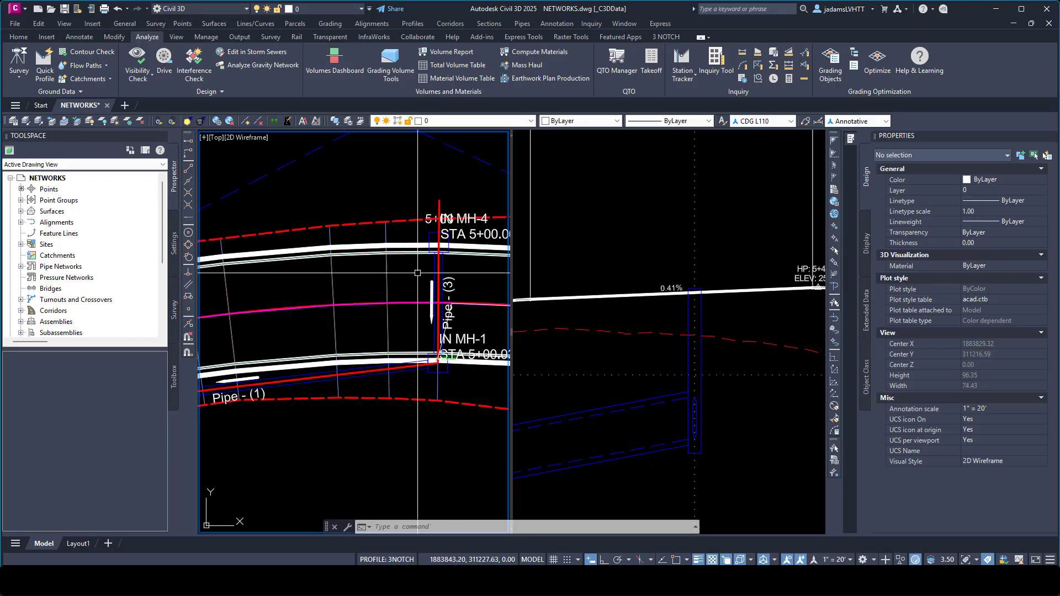
scroll(398, 339, "down", 4)
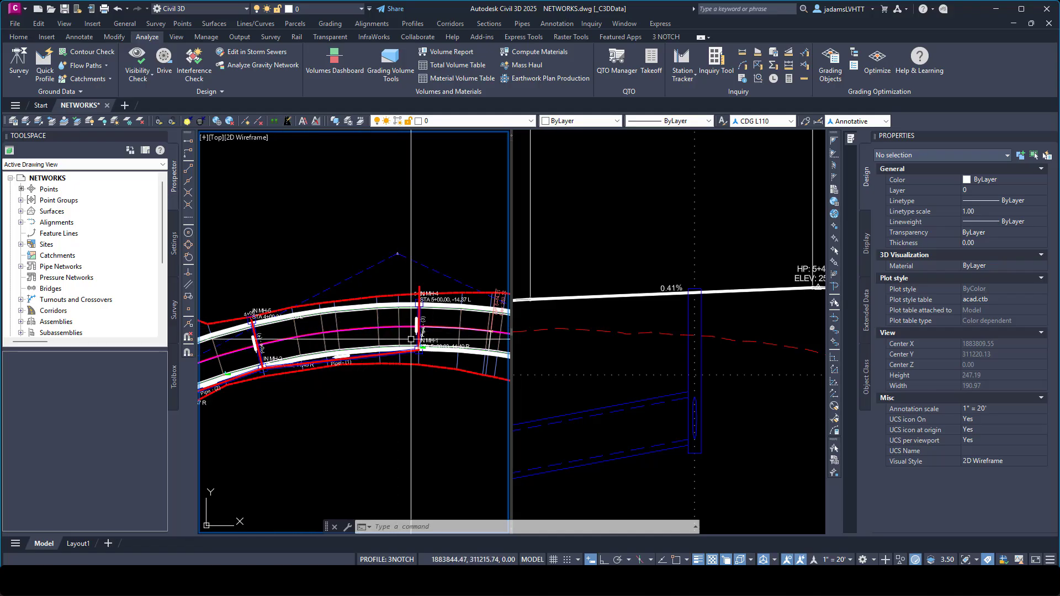
scroll(437, 356, "up", 4)
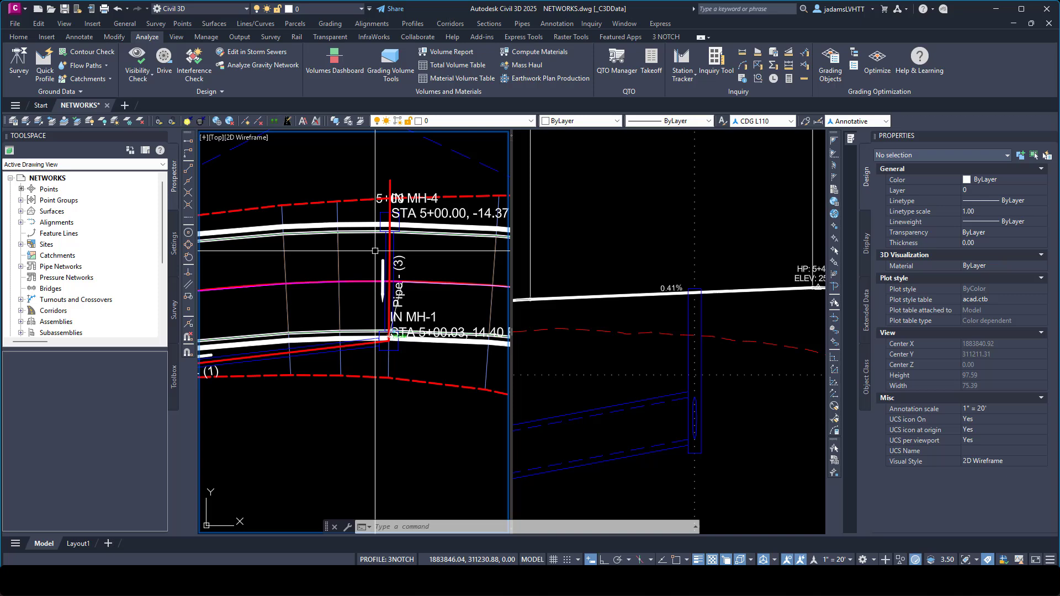
middle_click_drag(426, 272, 340, 264)
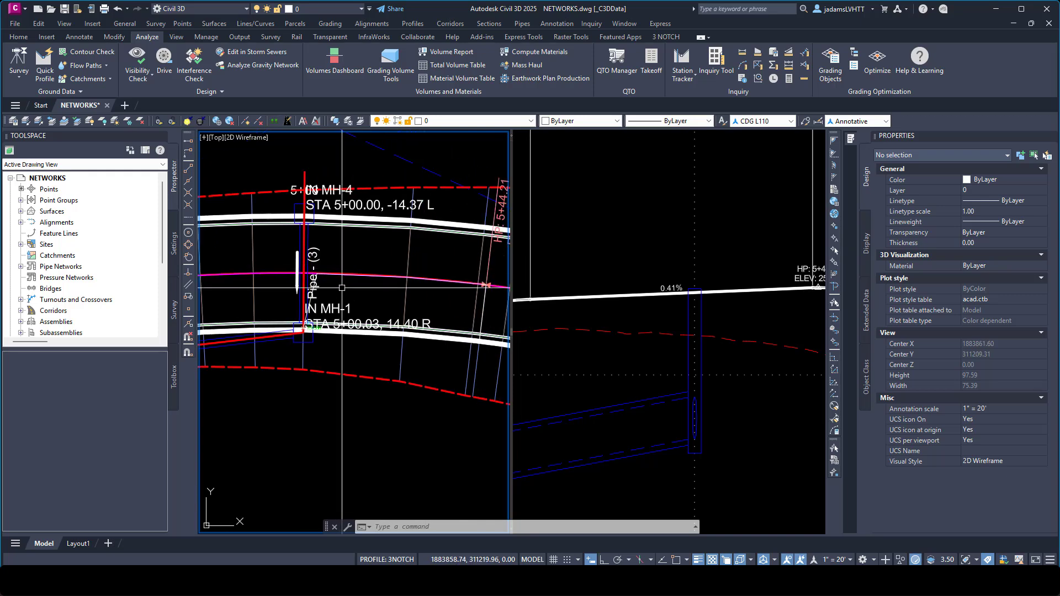
scroll(368, 285, "down", 8)
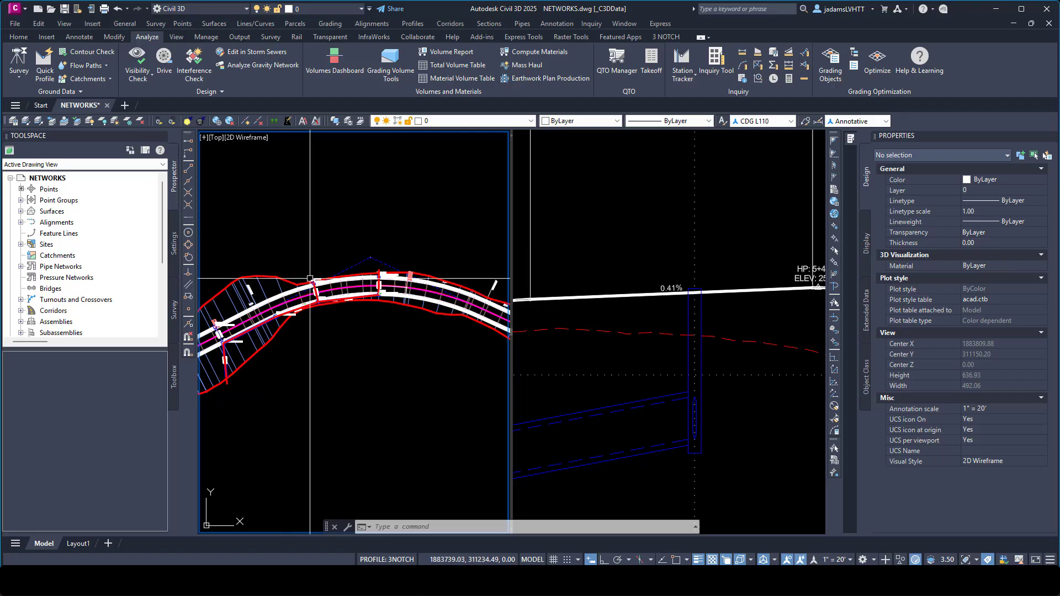
scroll(398, 279, "up", 10)
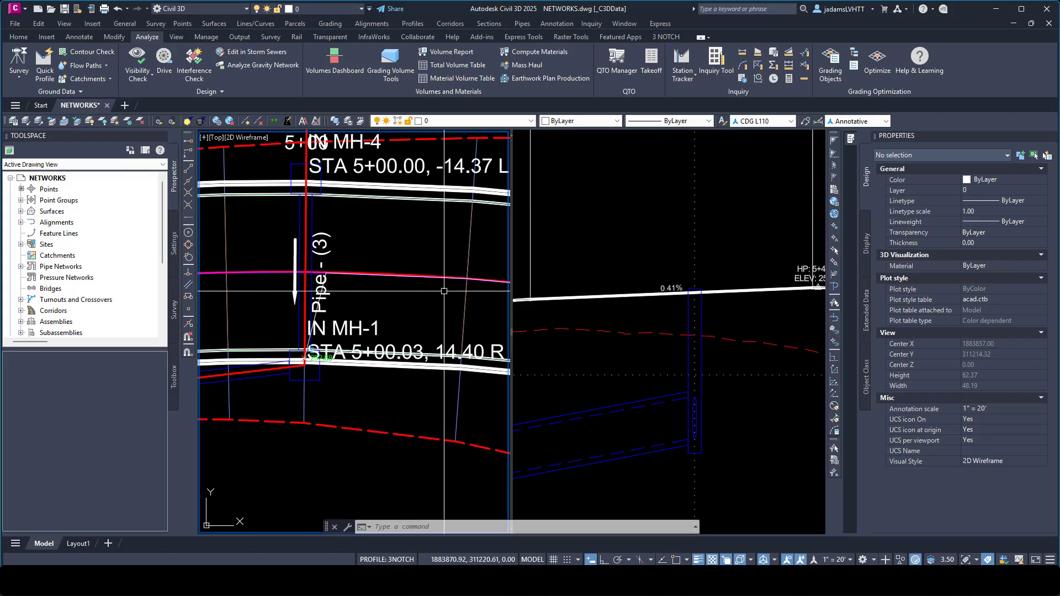
middle_click_drag(435, 309, 398, 307)
scroll(397, 308, "down", 2)
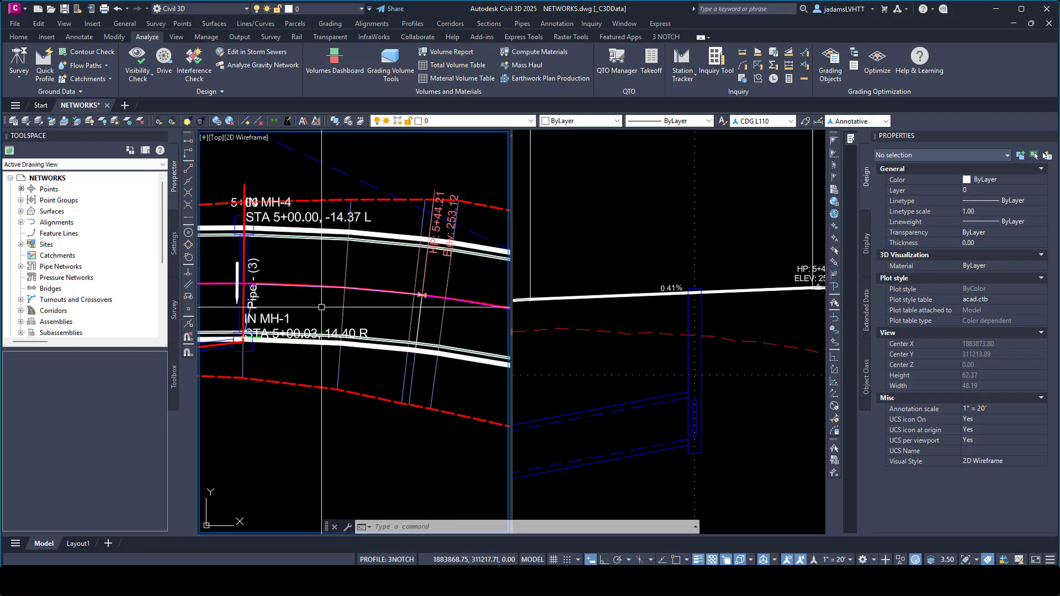
- Launch Hydraflow Express from the Analyze tab's Design panel
left_click(661, 265)
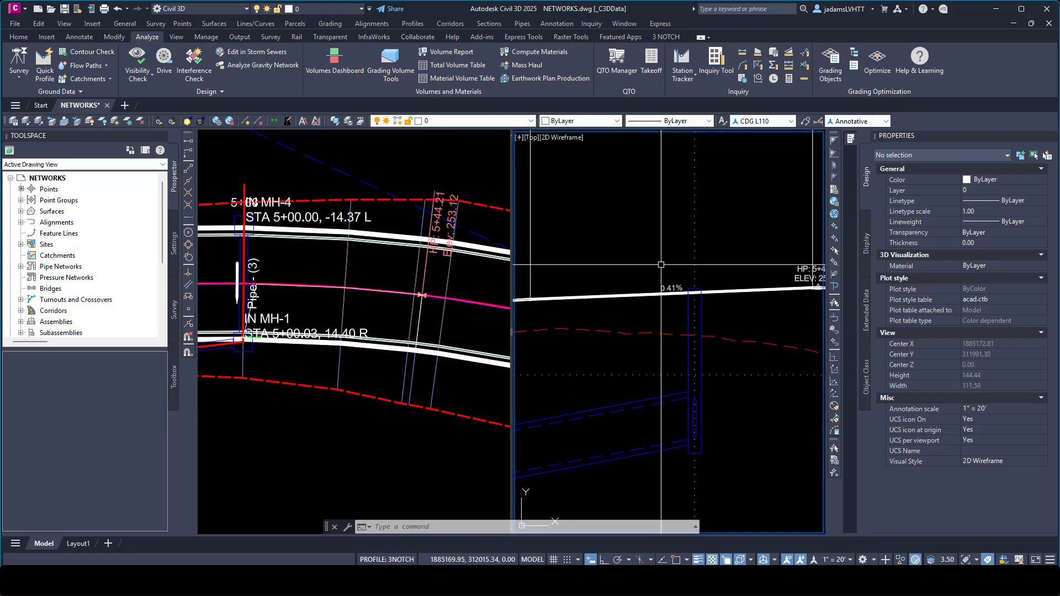
left_click(367, 299)
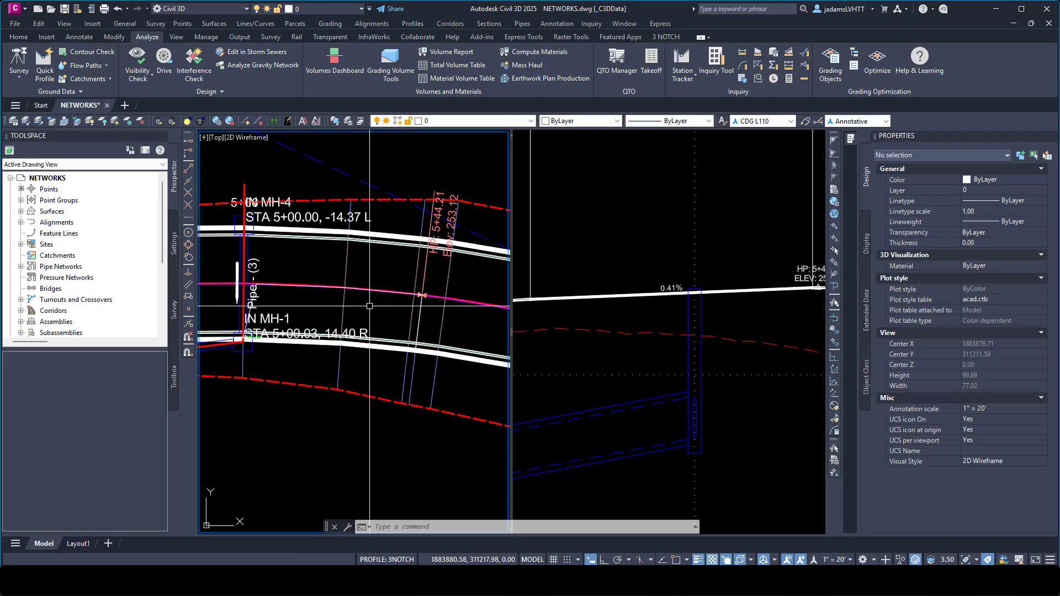
scroll(365, 309, "up", 6)
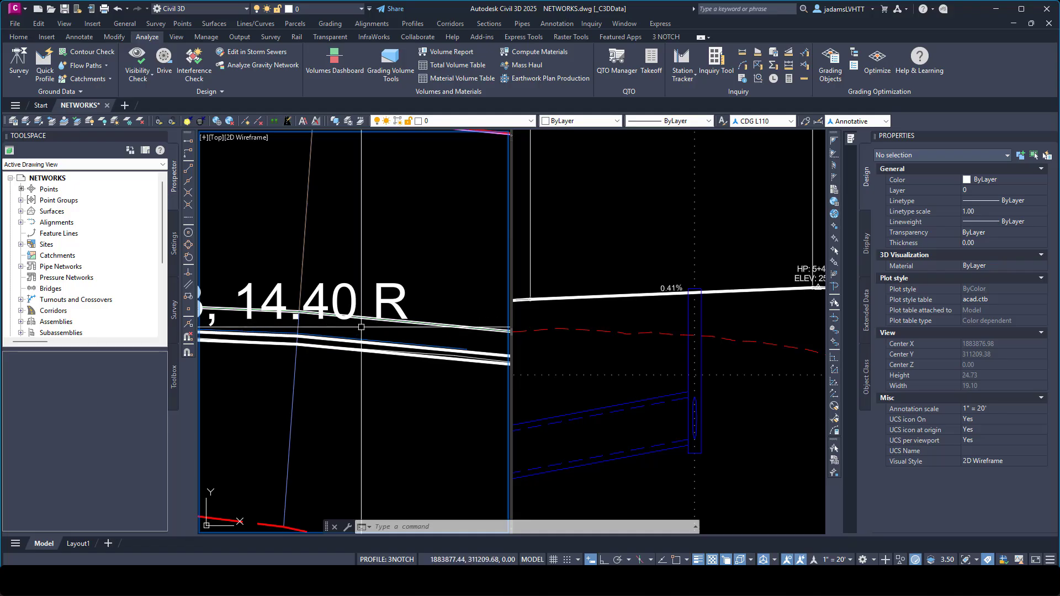
scroll(356, 336, "down", 6)
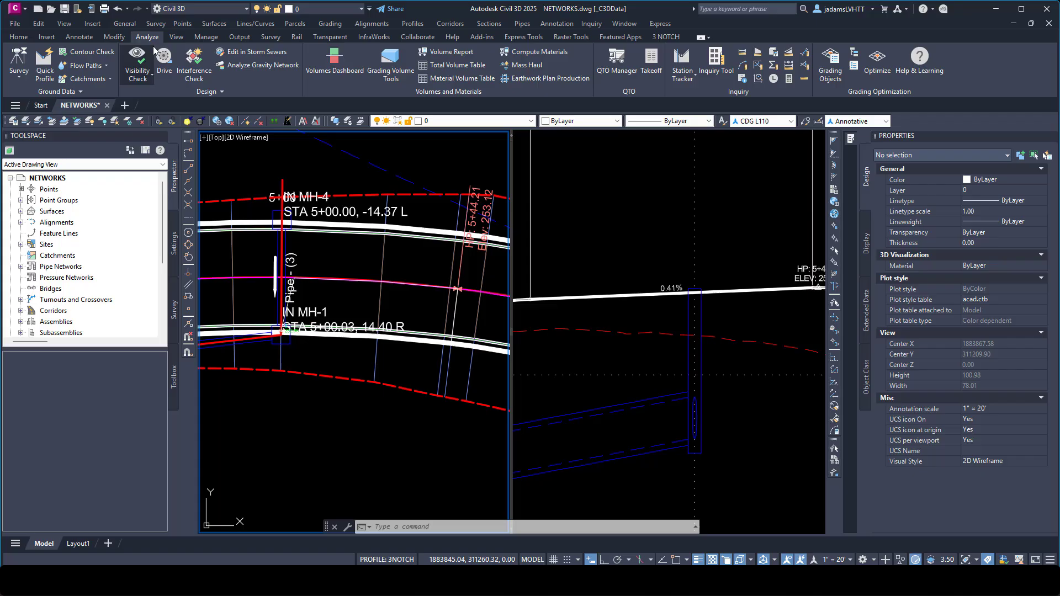
left_click(211, 93)
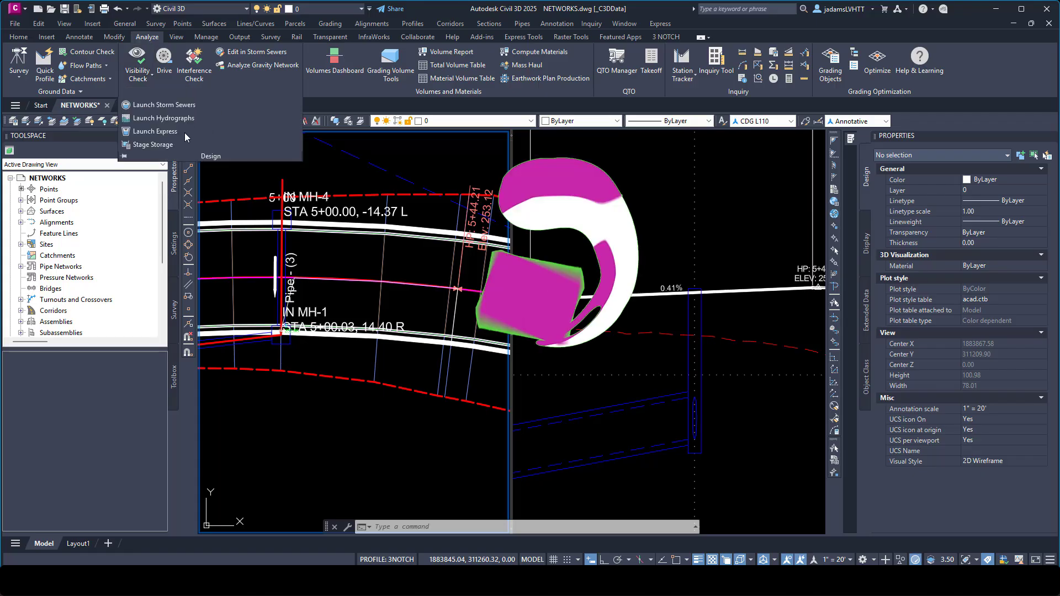
left_click(164, 136)
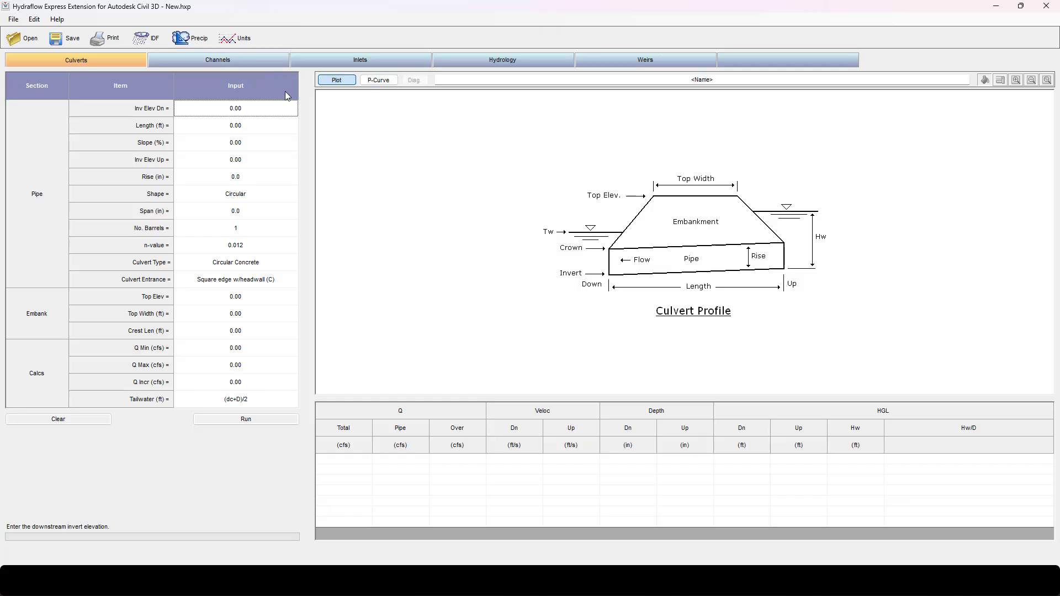
left_click(341, 64)
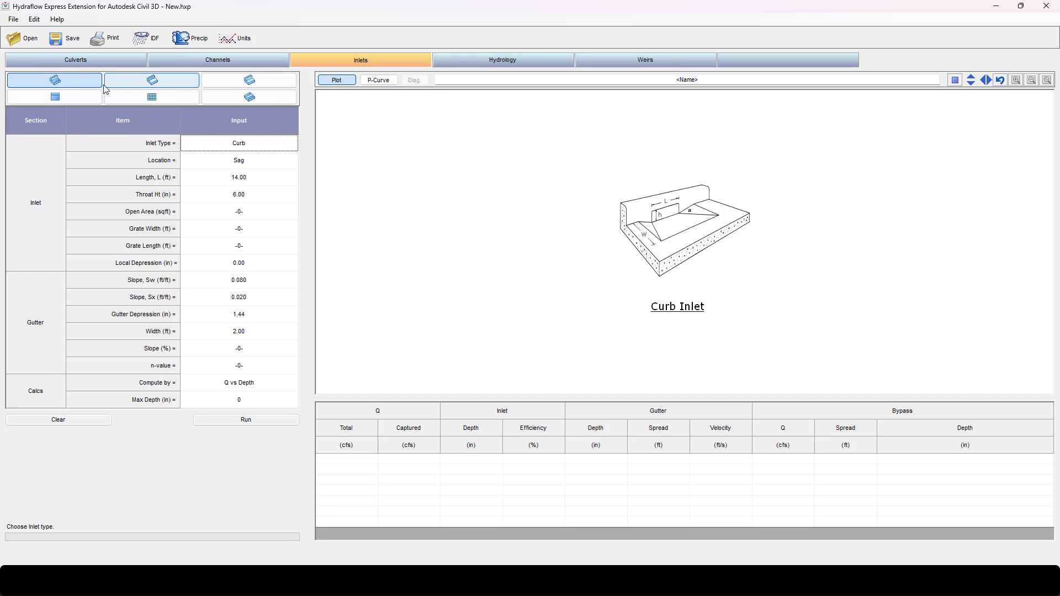
left_click(139, 84)
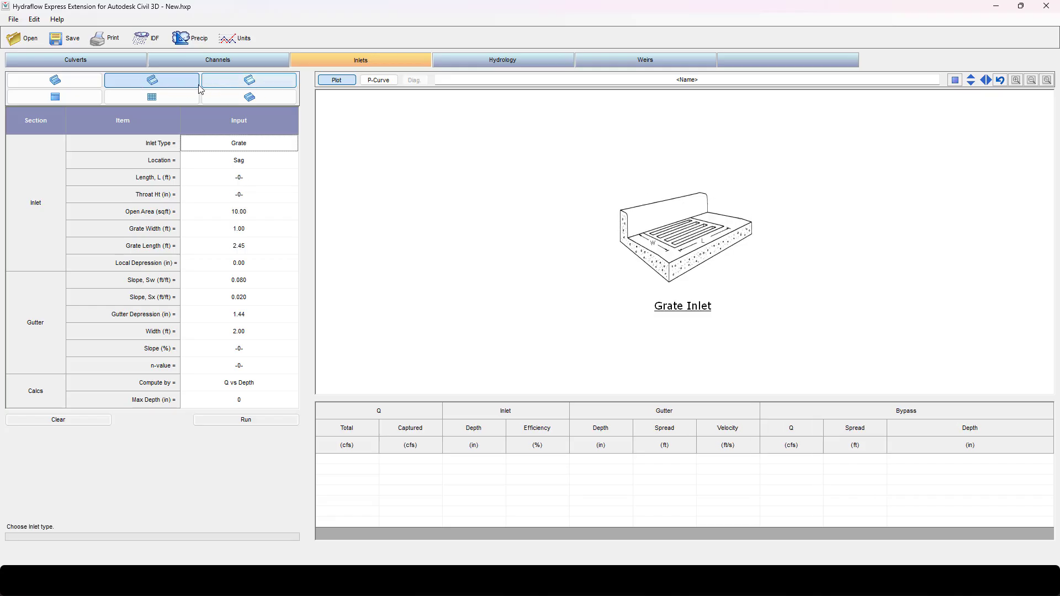
left_click(246, 87)
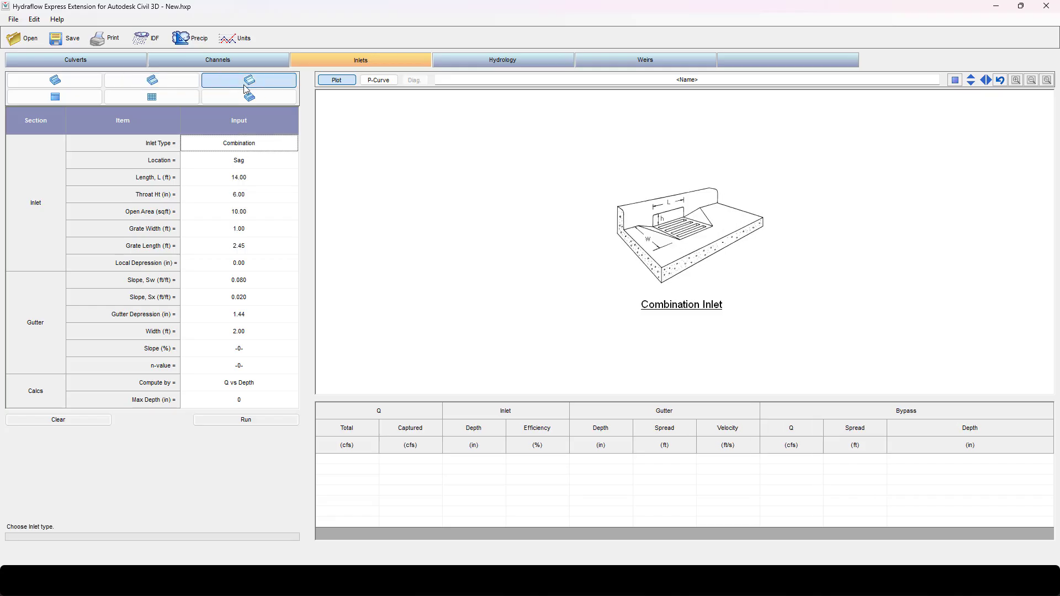
left_click(58, 97)
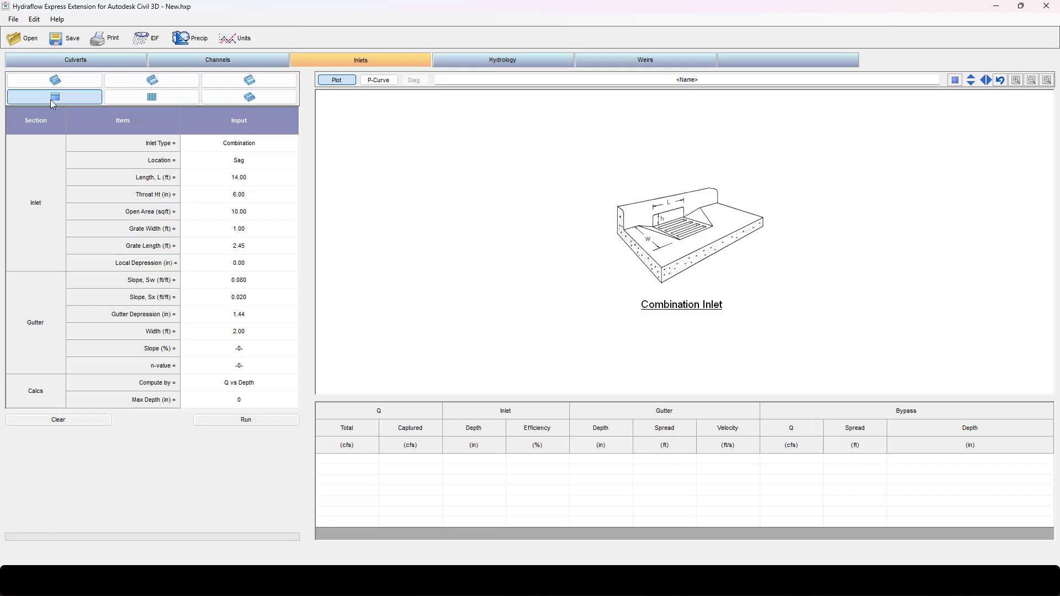
left_click(174, 99)
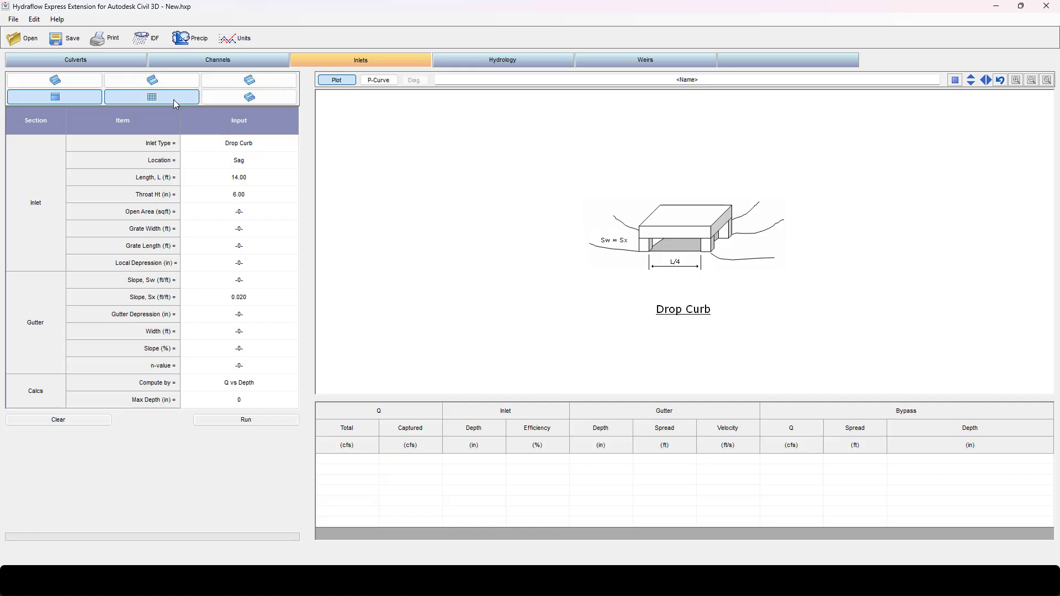
left_click(245, 101)
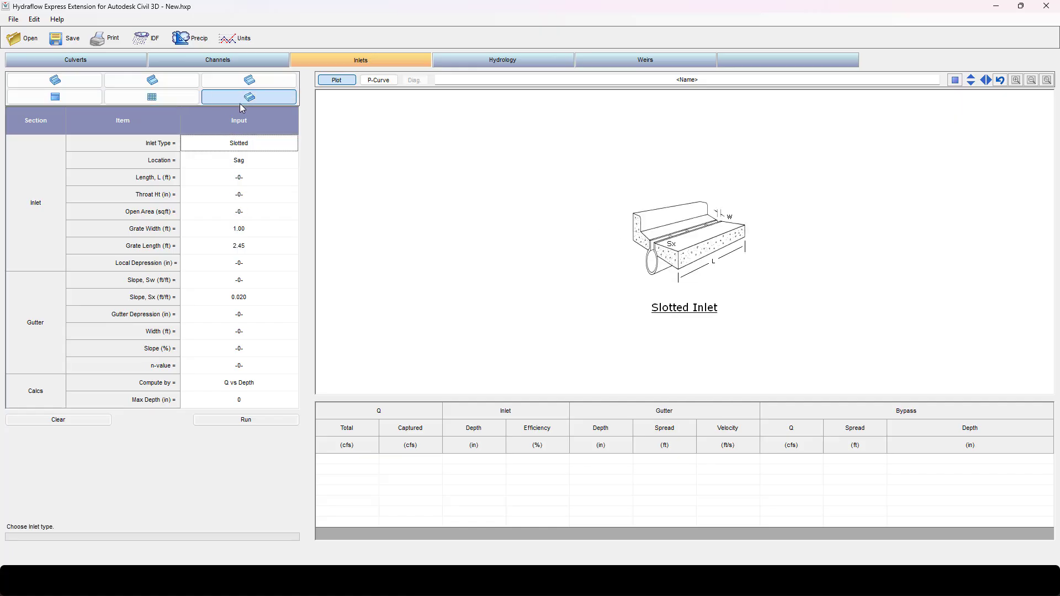
left_click(67, 83)
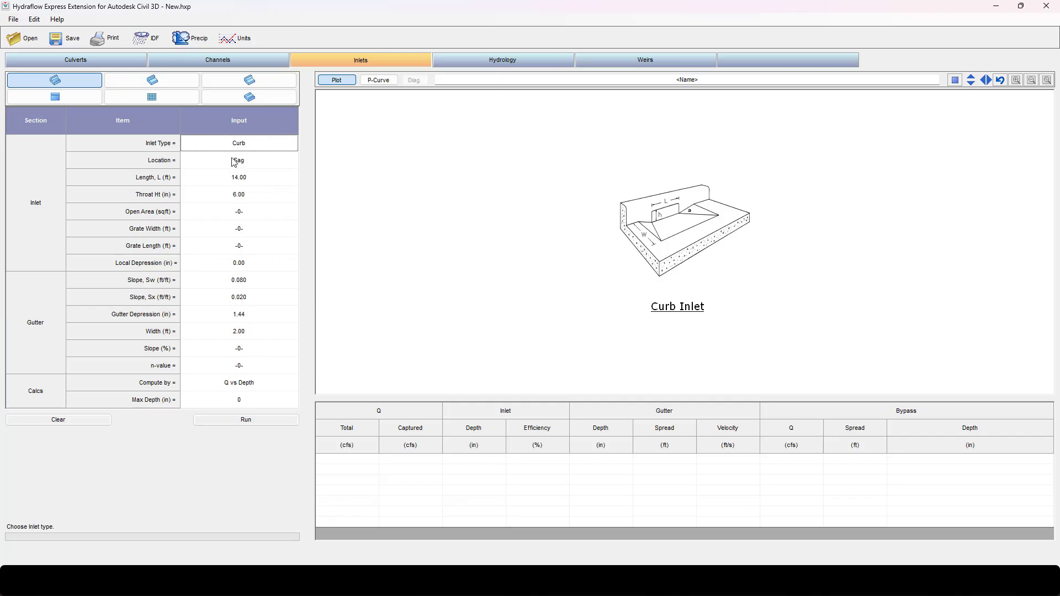
- Set the curb inlet location to On grade and review the length, throat, depression and gutter inputs
left_click(276, 160)
left_click(294, 160)
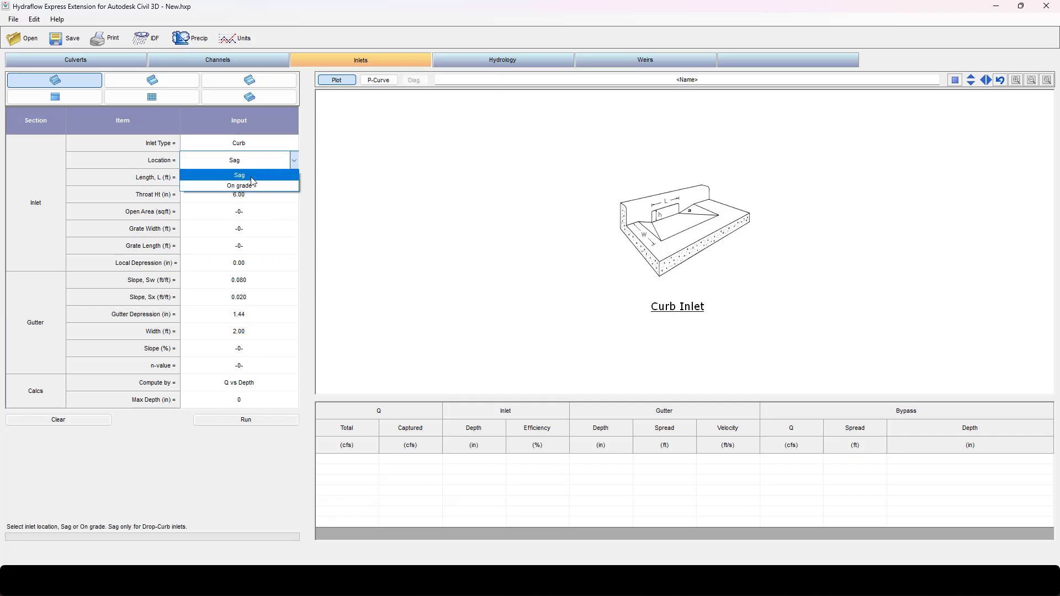
left_click(254, 186)
left_click(246, 177)
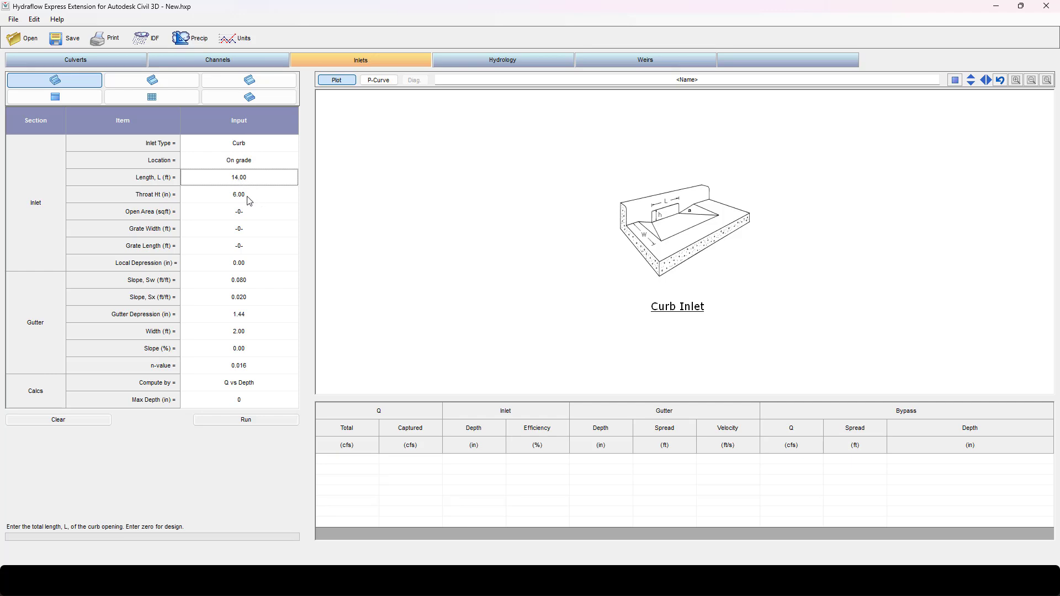
left_click(246, 199)
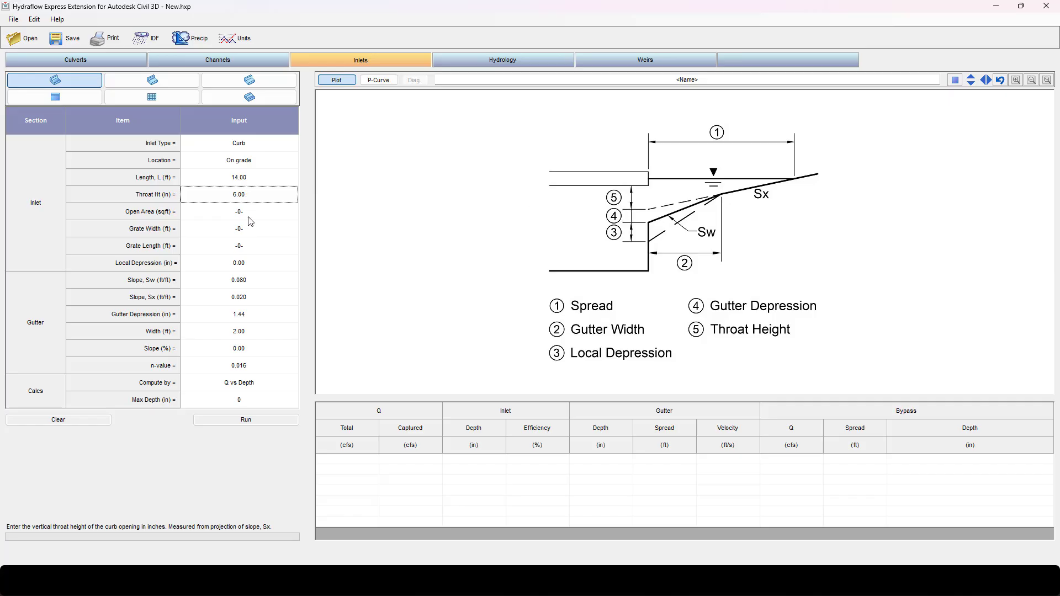
left_click(253, 269)
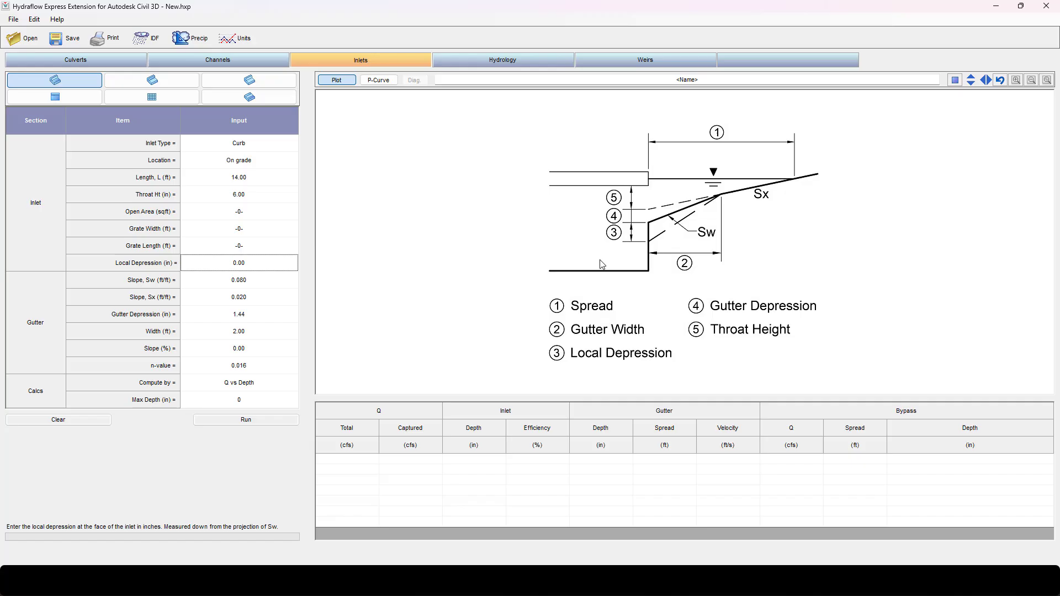
left_click(255, 287)
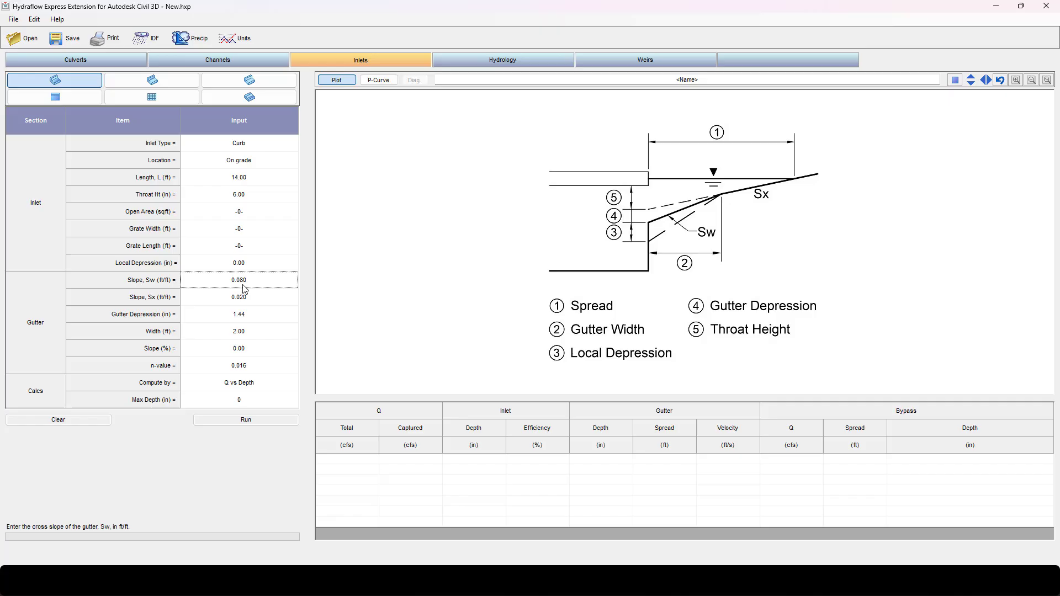
left_click(247, 304)
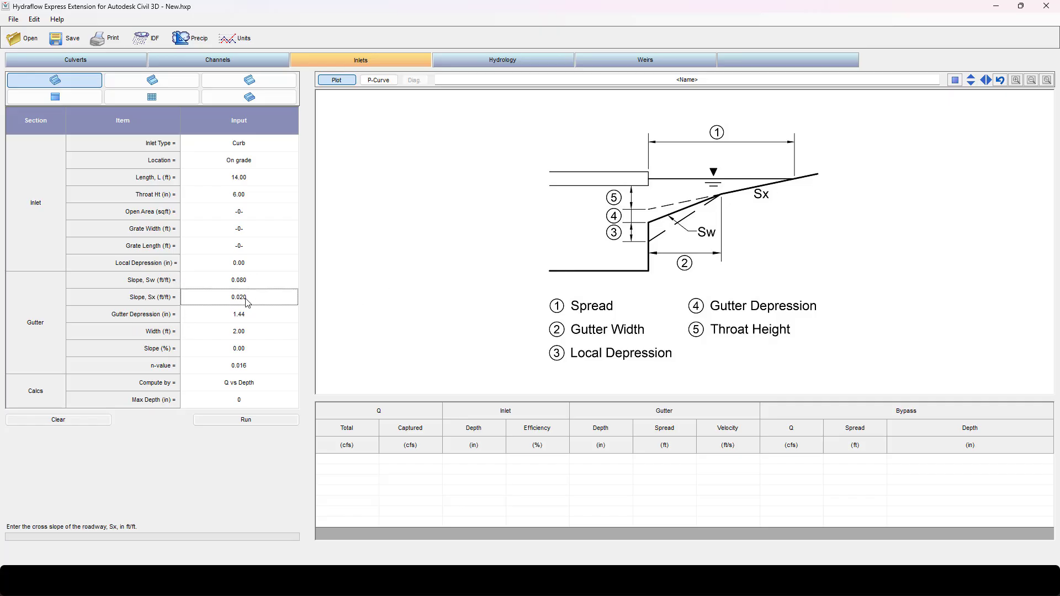
left_click(245, 316)
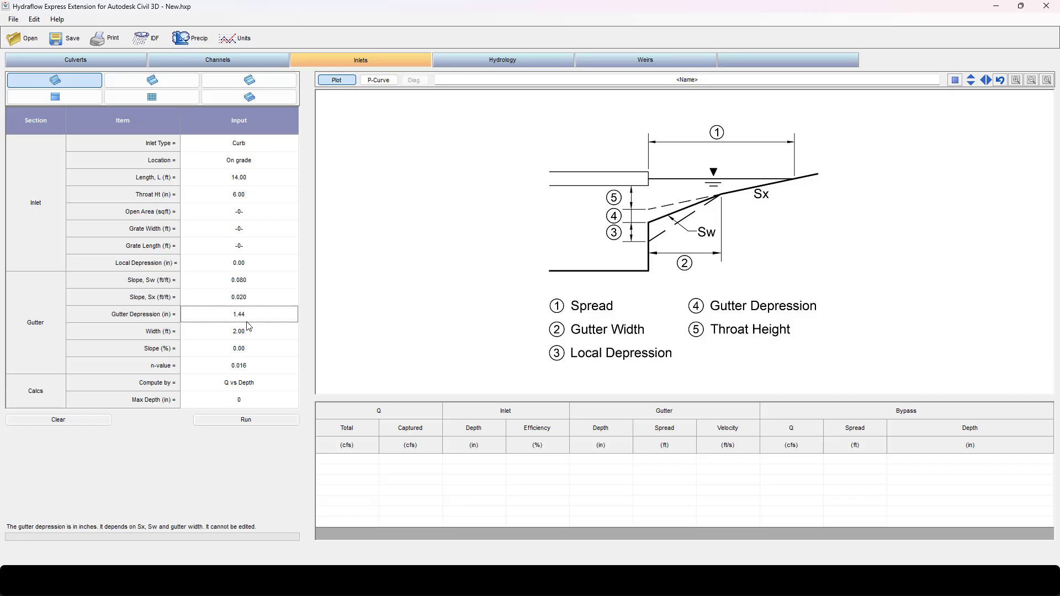
left_click(241, 335)
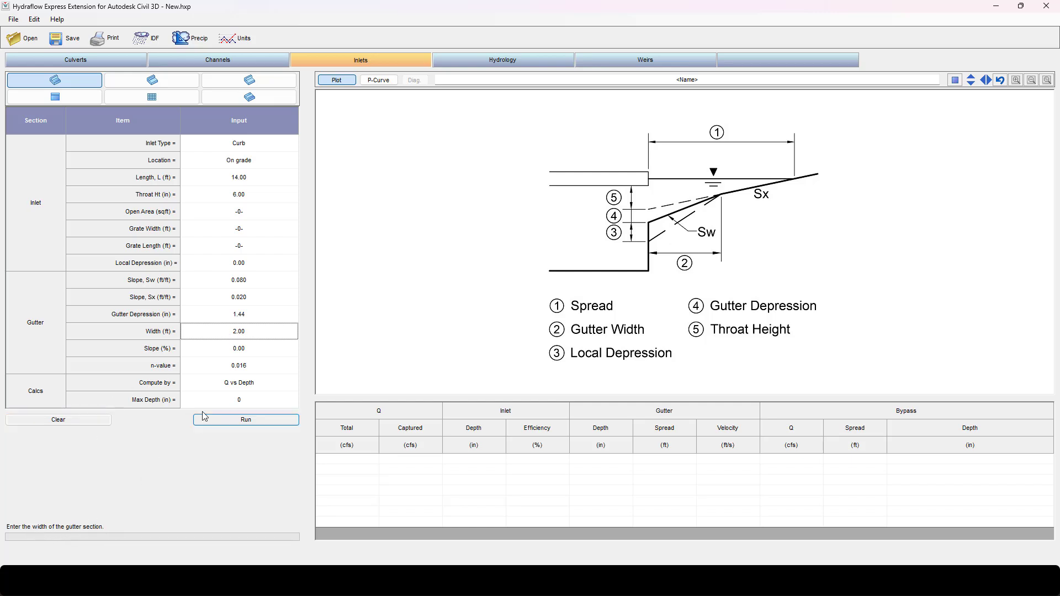
left_click(257, 346)
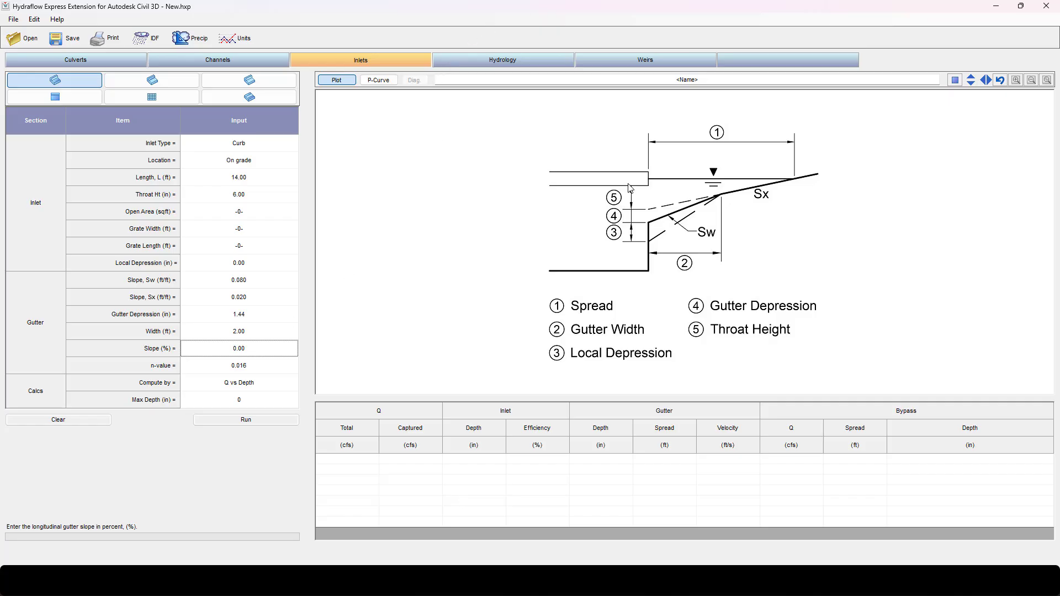
- Set the gutter longitudinal slope to 0.40% and keep Q vs Depth as the calculation method
key("alt+F4")
left_click(249, 356)
type("0.4")
key("Return")
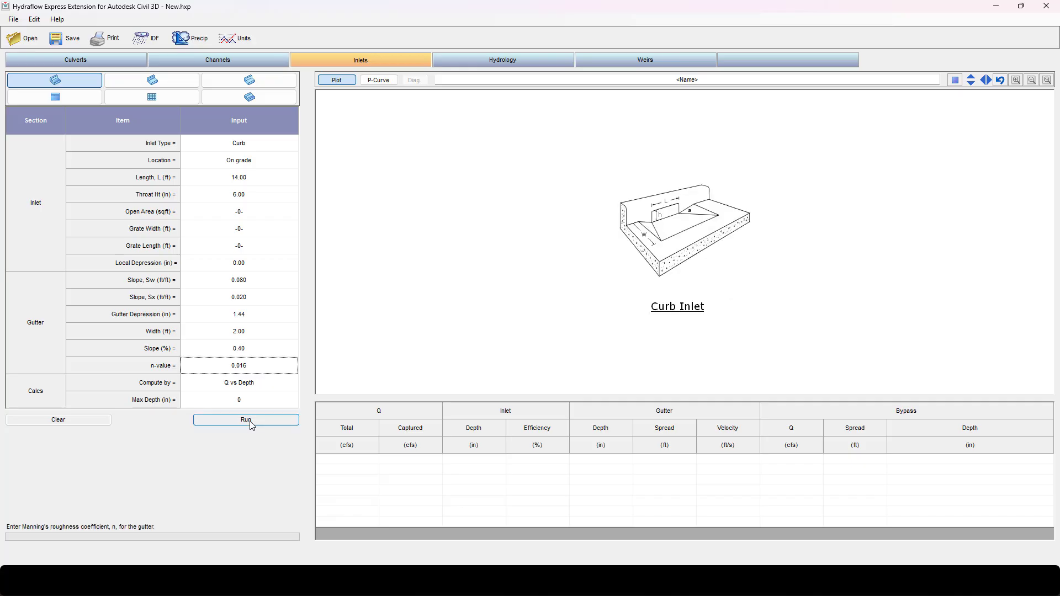
left_click(262, 385)
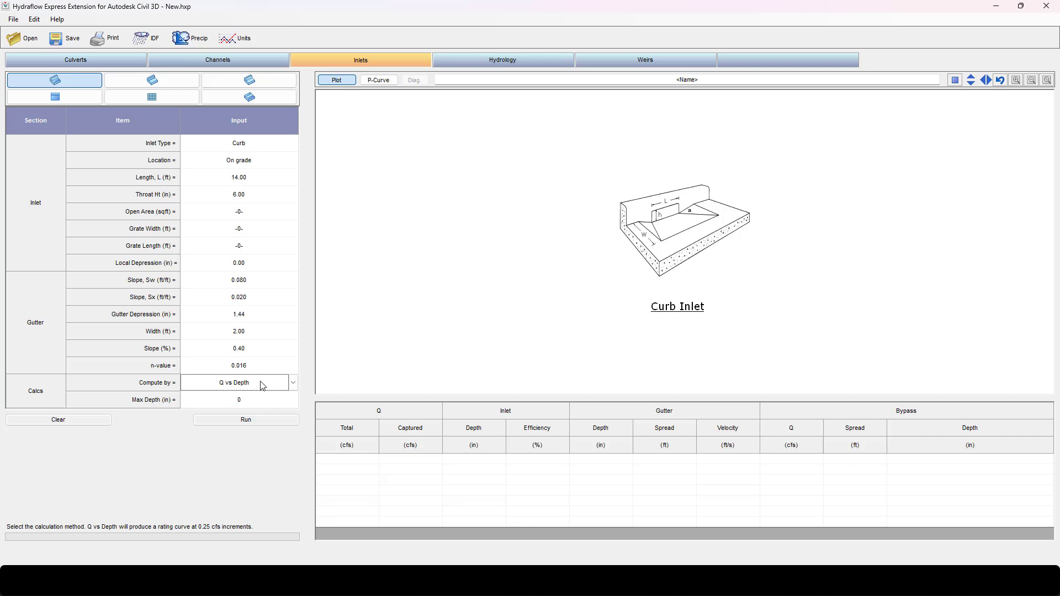
left_click(293, 383)
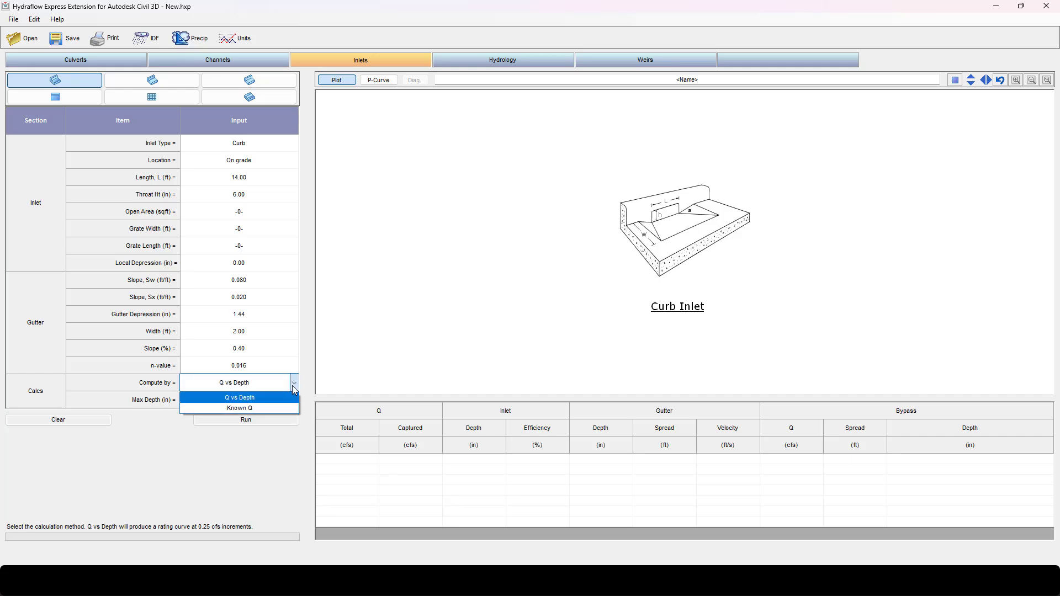
left_click(292, 385)
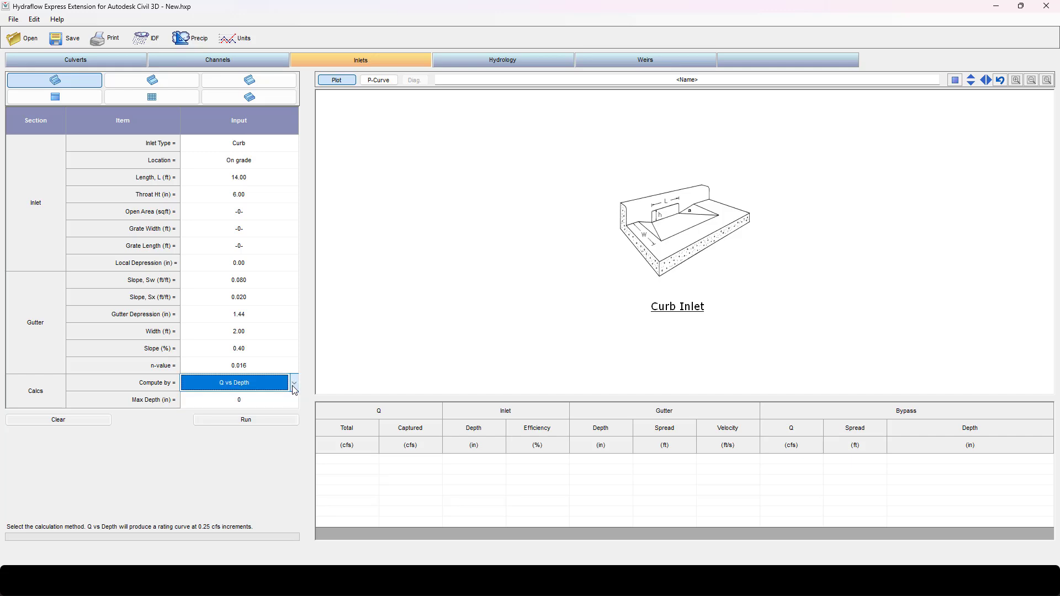
- Run the Q vs Depth inlet calculation and view the gutter spread at 1.75 and 0.75 cfs
left_click(256, 422)
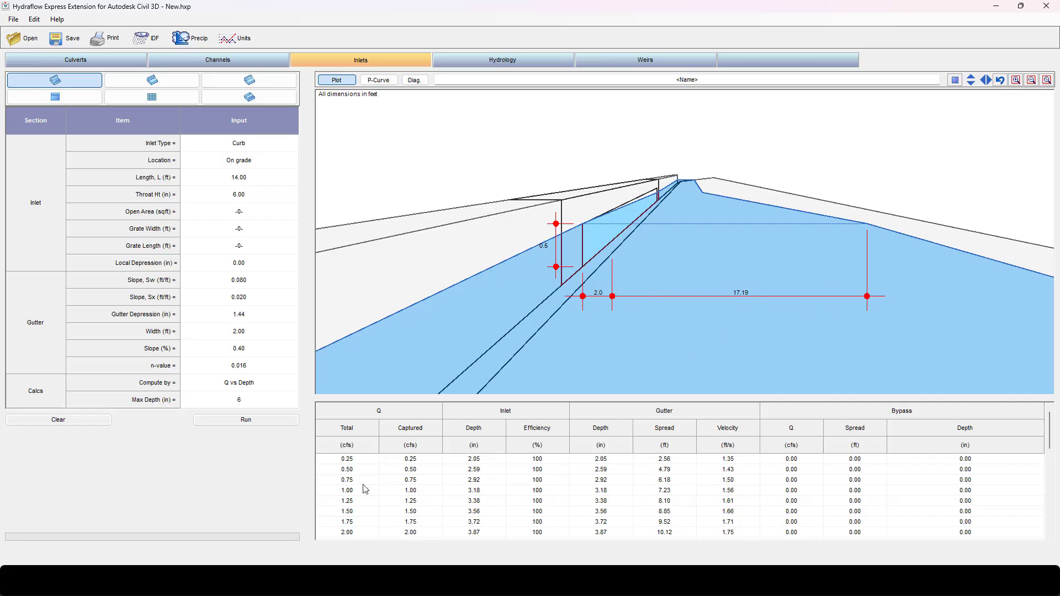
mouse_move(365, 488)
left_mouse_down()
mouse_move(350, 497)
mouse_move(350, 529)
mouse_move(352, 482)
mouse_move(355, 520)
mouse_move(359, 508)
left_mouse_up()
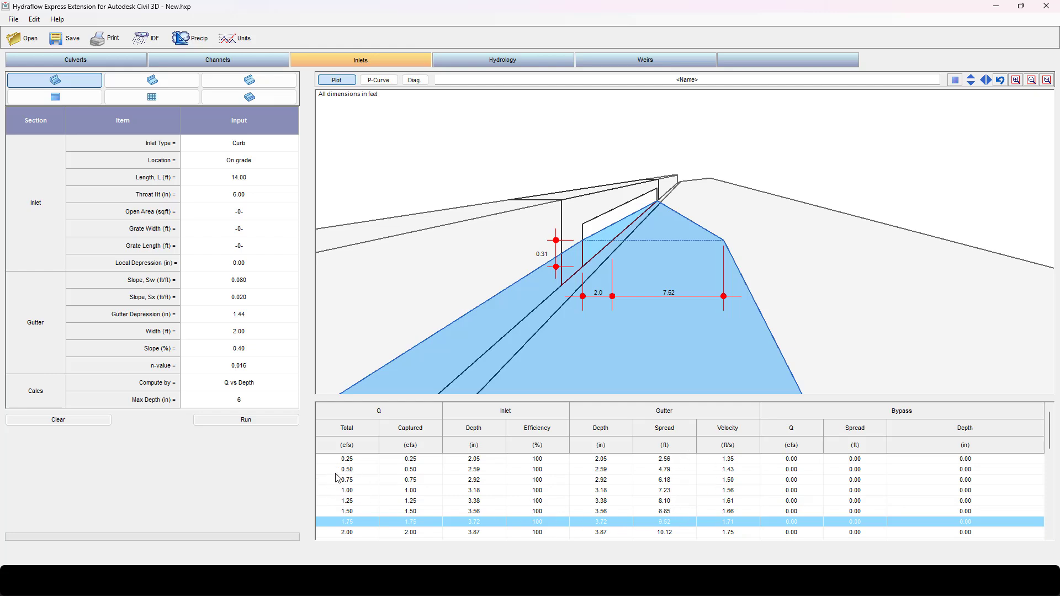
left_click(680, 482)
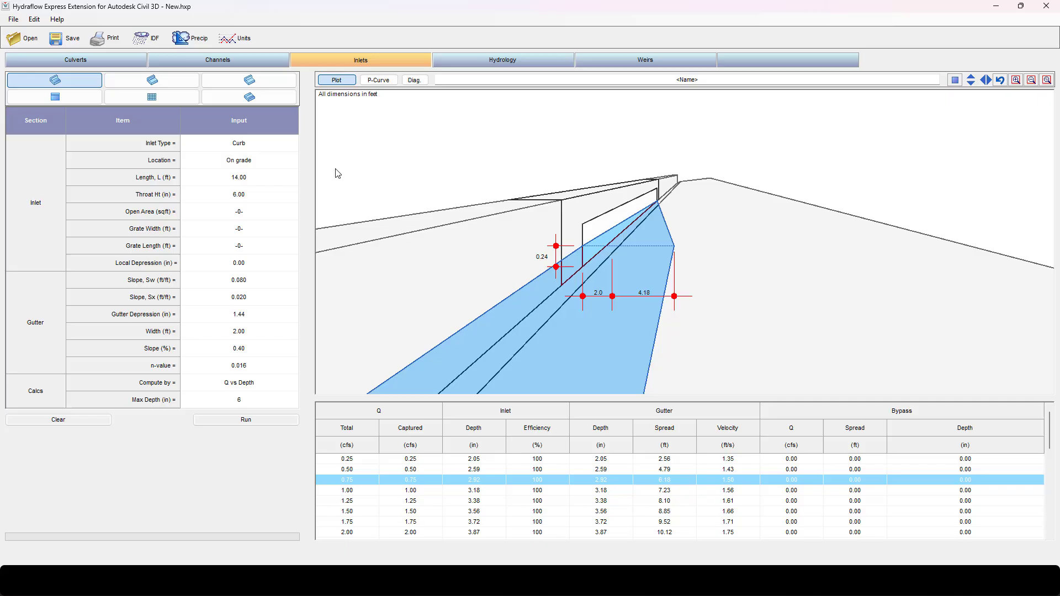
- Switch to the Rational hydrograph inputs and view the sample IDF intensities as a table
left_click(466, 59)
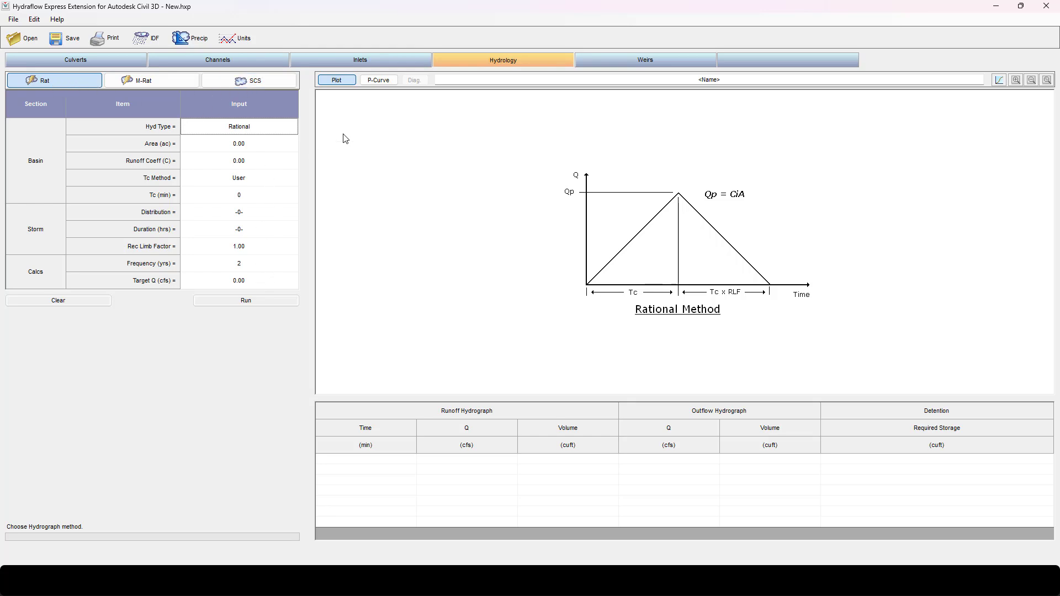
left_click(153, 42)
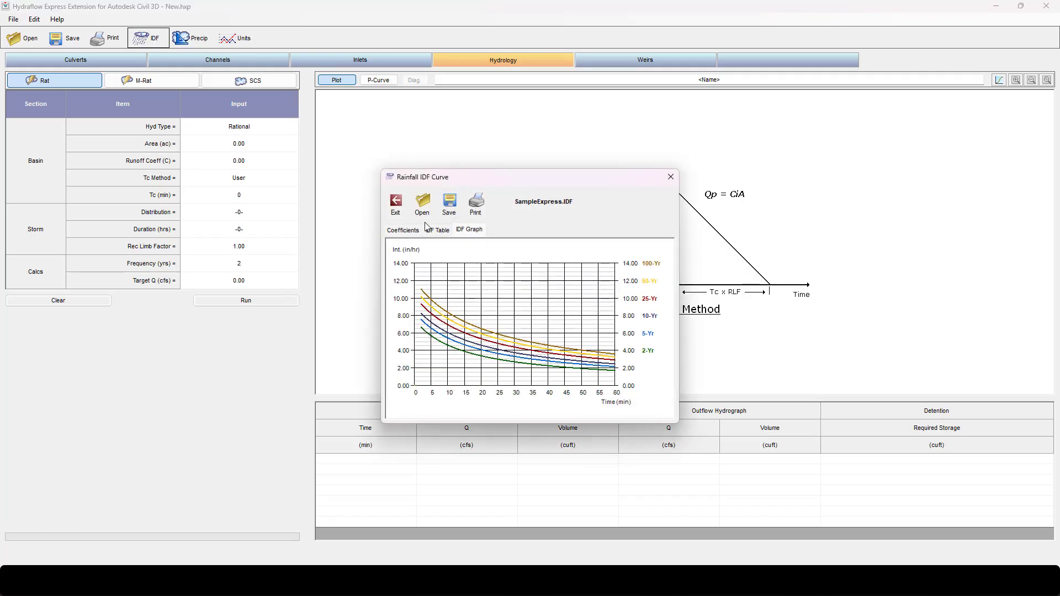
left_click(437, 232)
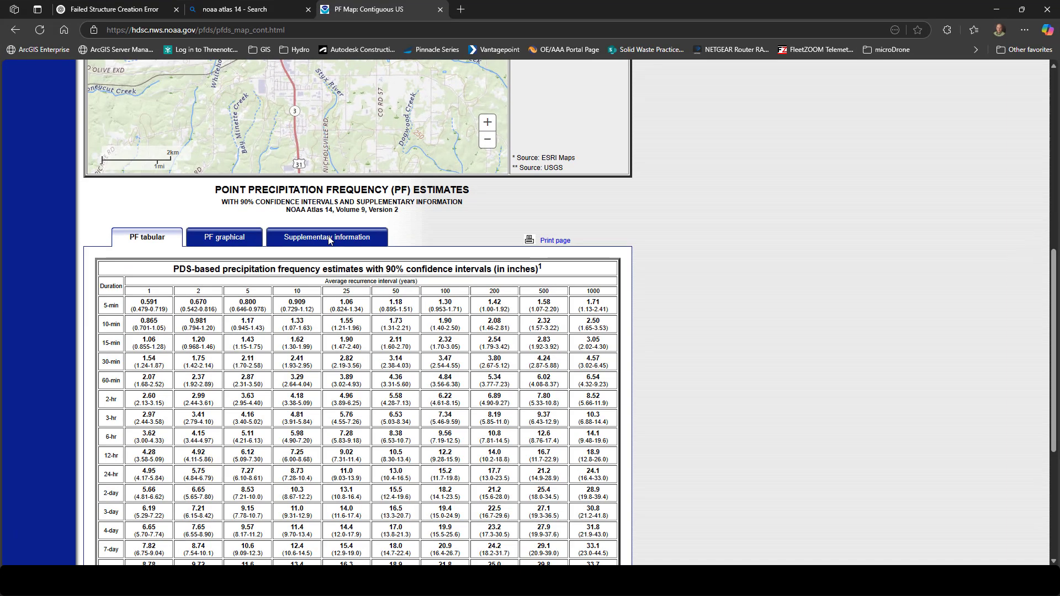
scroll(665, 231, "up", 8)
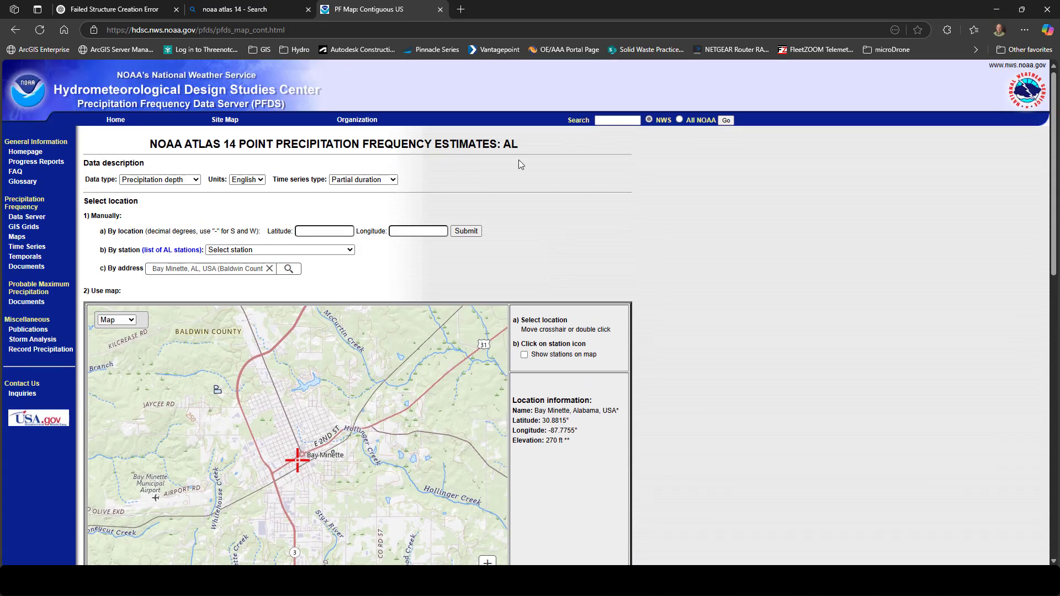
scroll(712, 280, "down", 5)
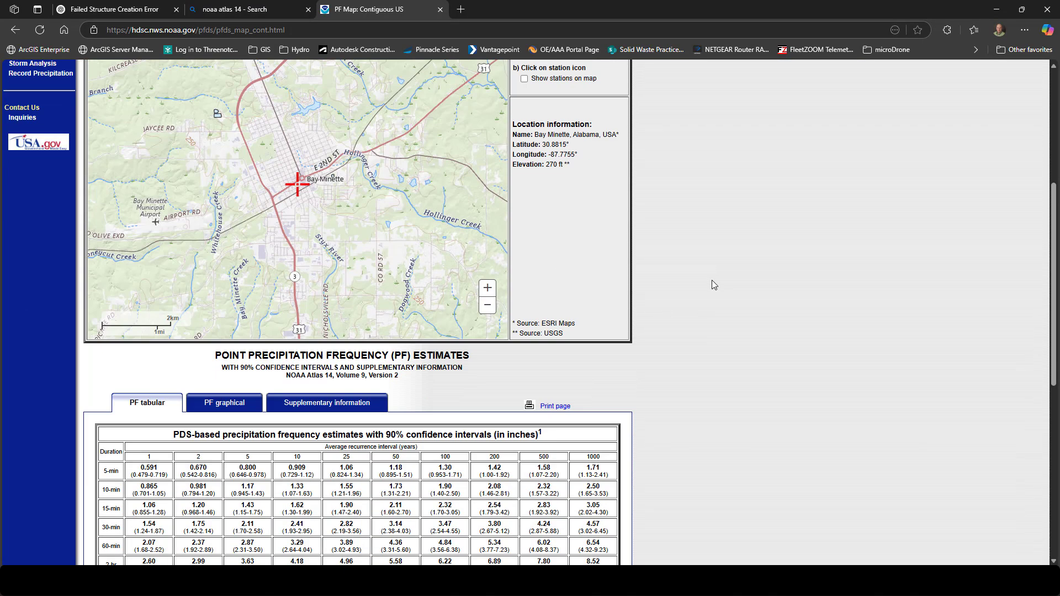
scroll(712, 285, "down", 6)
scroll(245, 301, "up", 1)
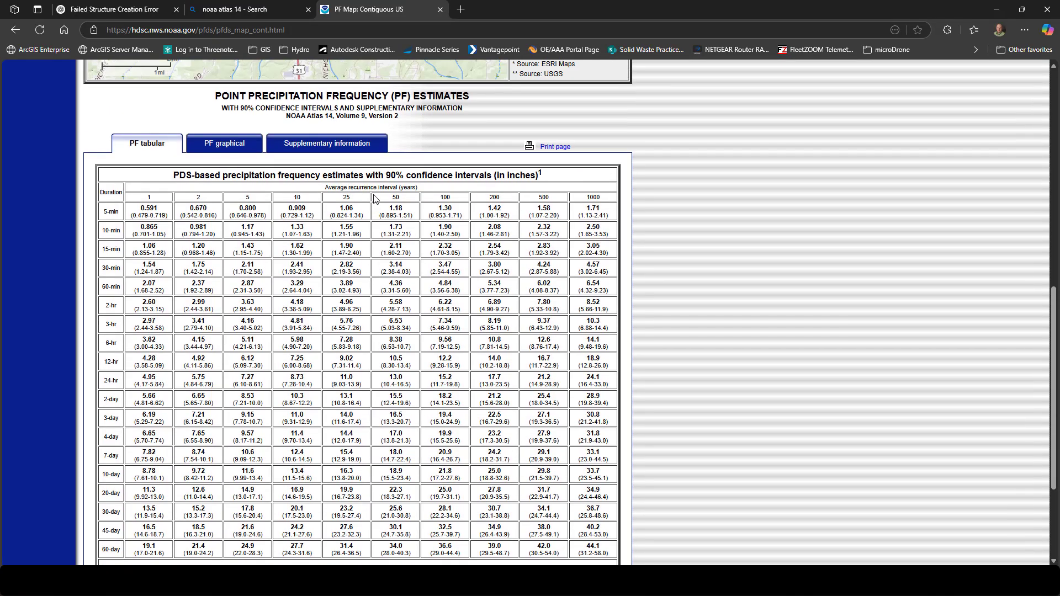
scroll(377, 199, "up", 10)
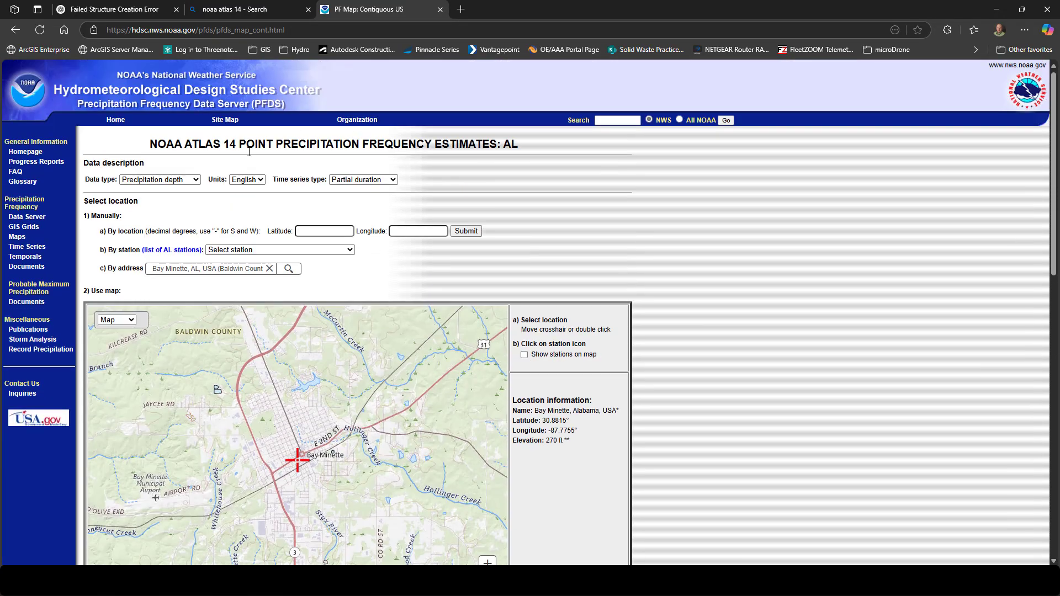
left_click(193, 180)
left_click(273, 205)
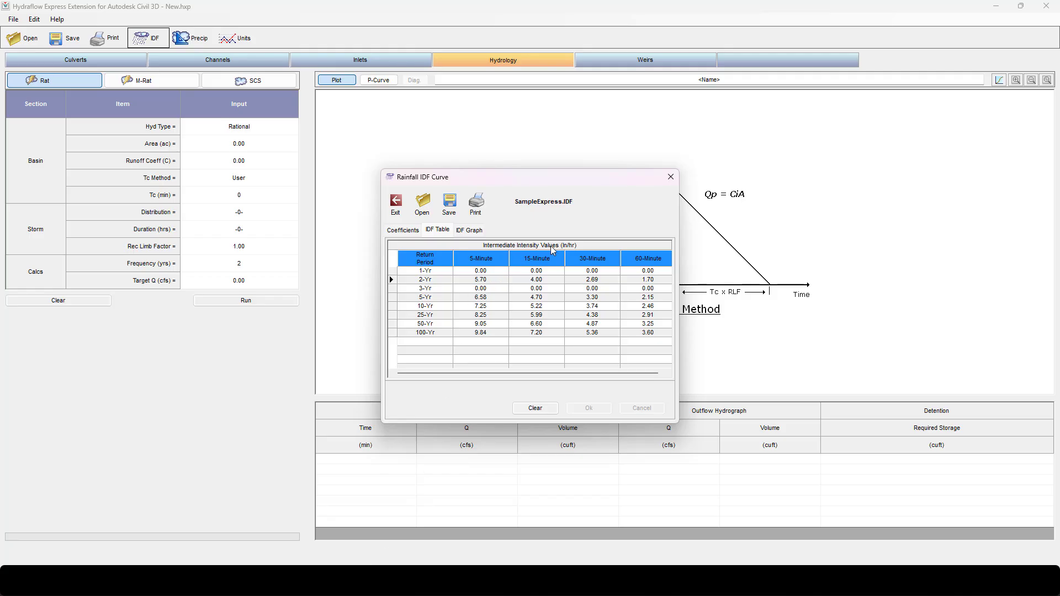
key("alt+Tab")
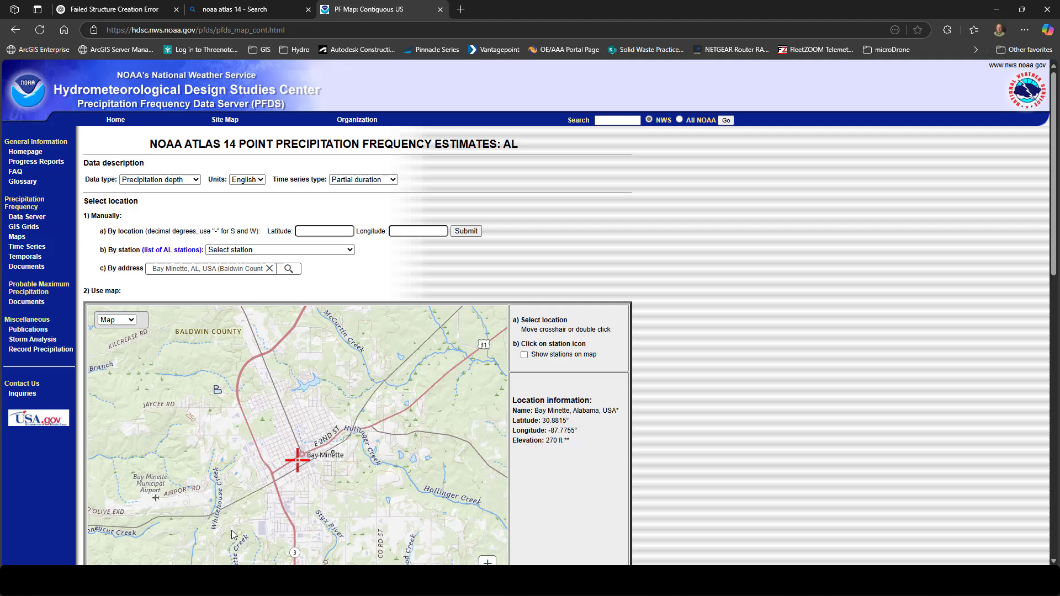
- Switch the NOAA estimates to precipitation intensity, nudge the site location and scroll to the PF table
left_click(160, 179)
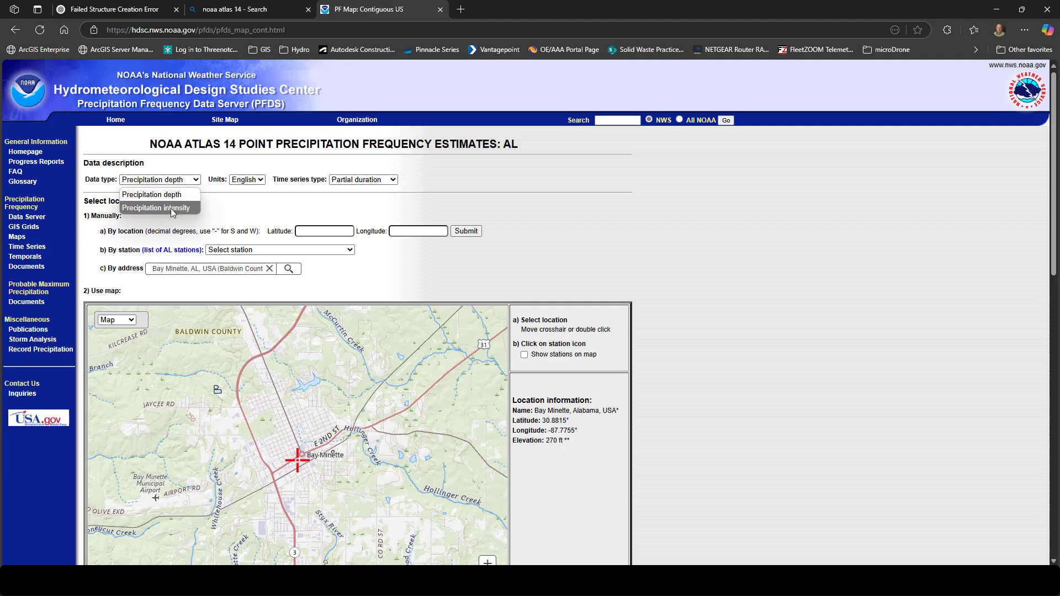
left_click(175, 208)
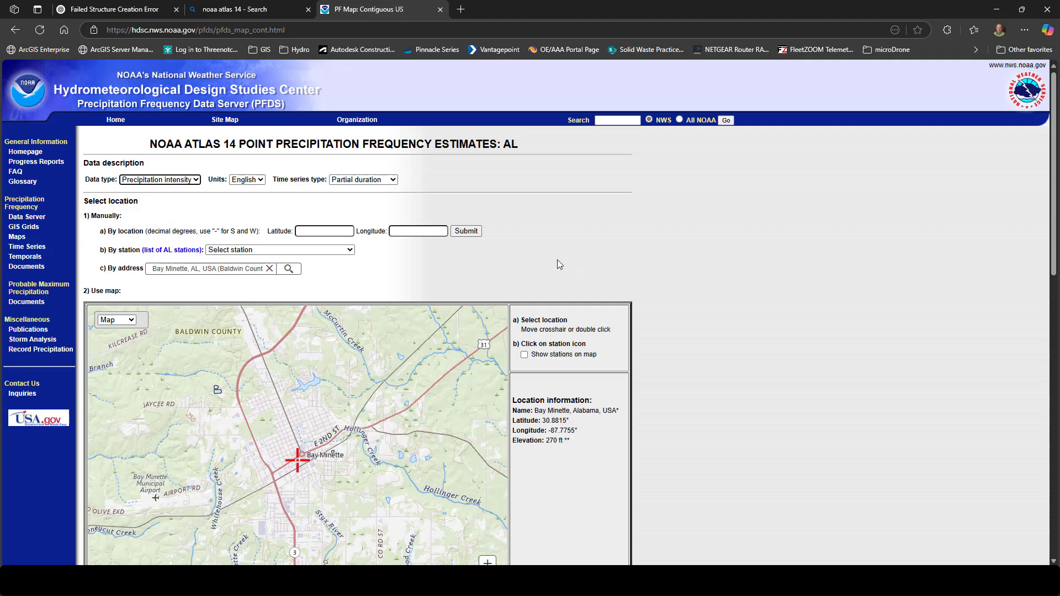
scroll(635, 254, "down", 8)
scroll(665, 252, "up", 8)
left_click_drag(297, 460, 303, 456)
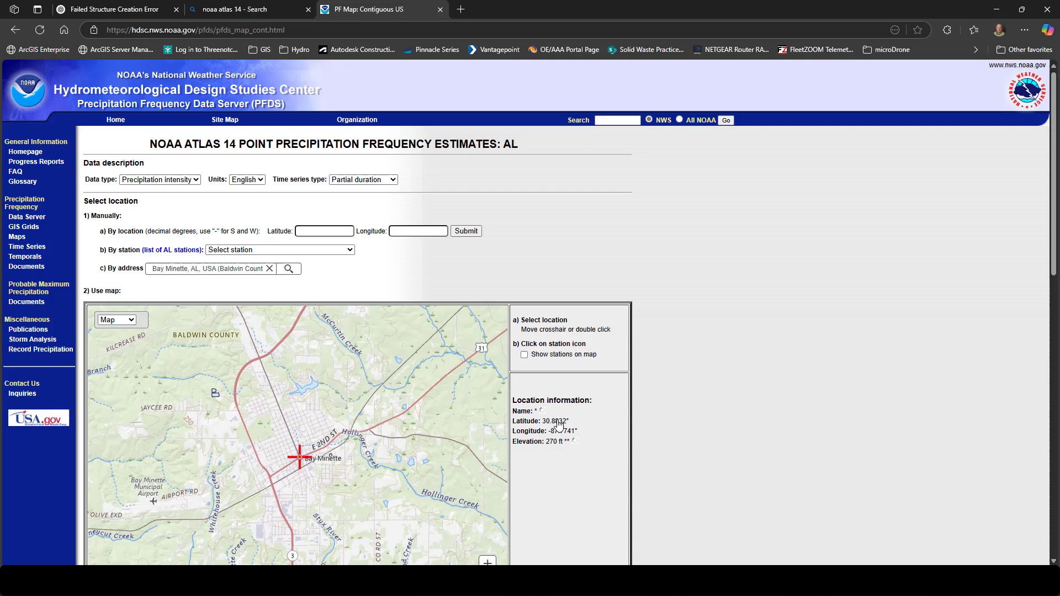
scroll(687, 369, "down", 5)
scroll(687, 368, "down", 4)
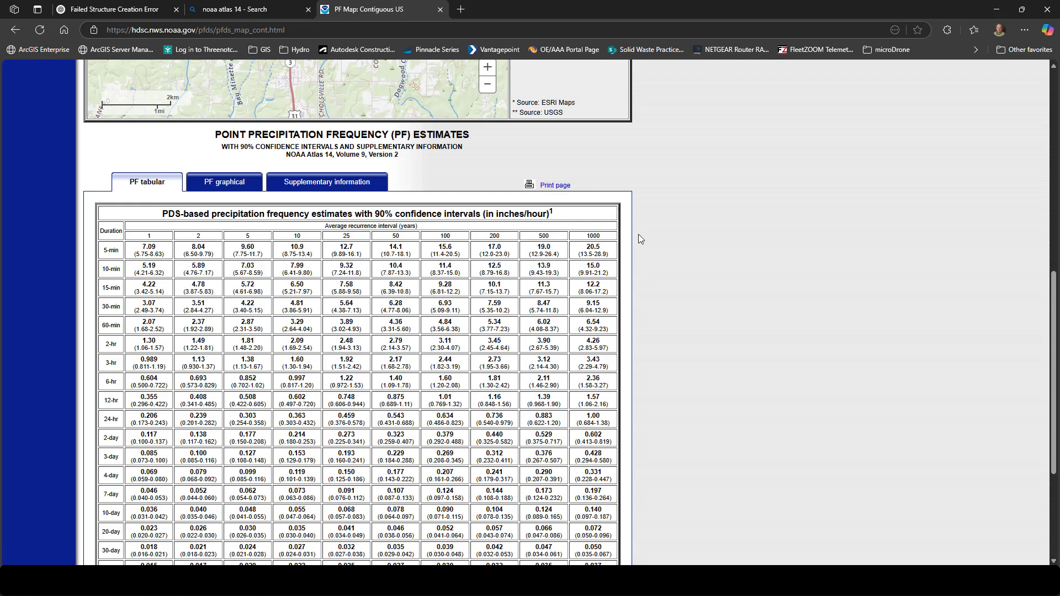
scroll(634, 250, "down", 1)
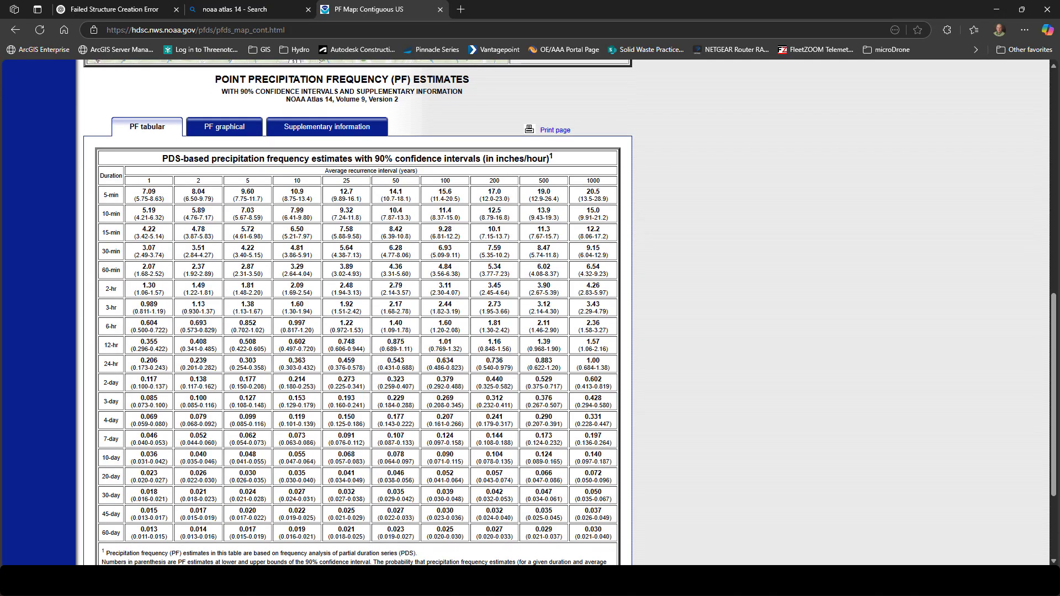
left_click(472, 541)
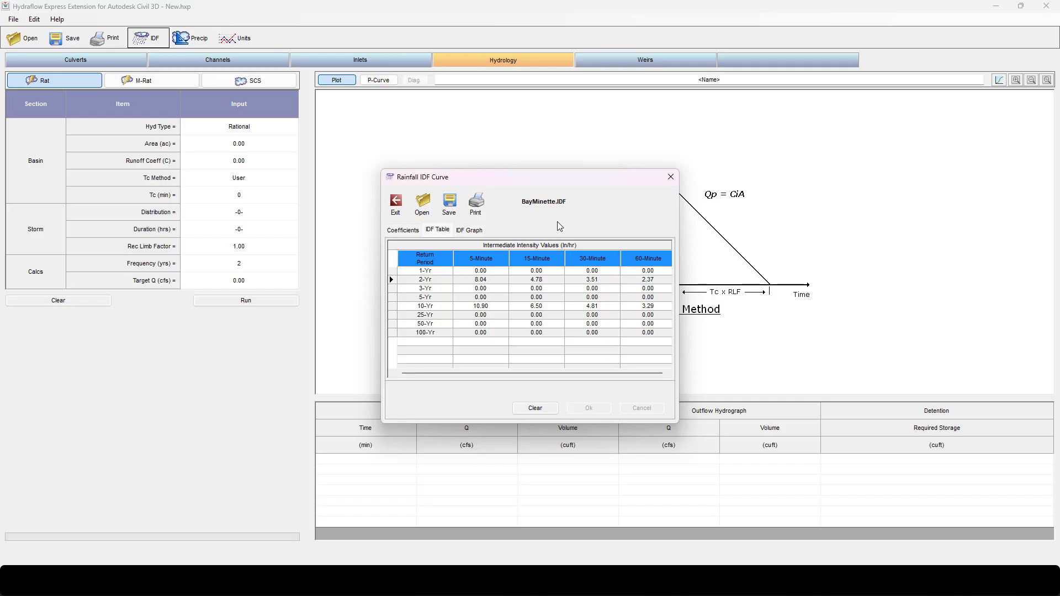
- View the Bay Minette IDF graph and close the Rainfall IDF Curve window
left_click(475, 230)
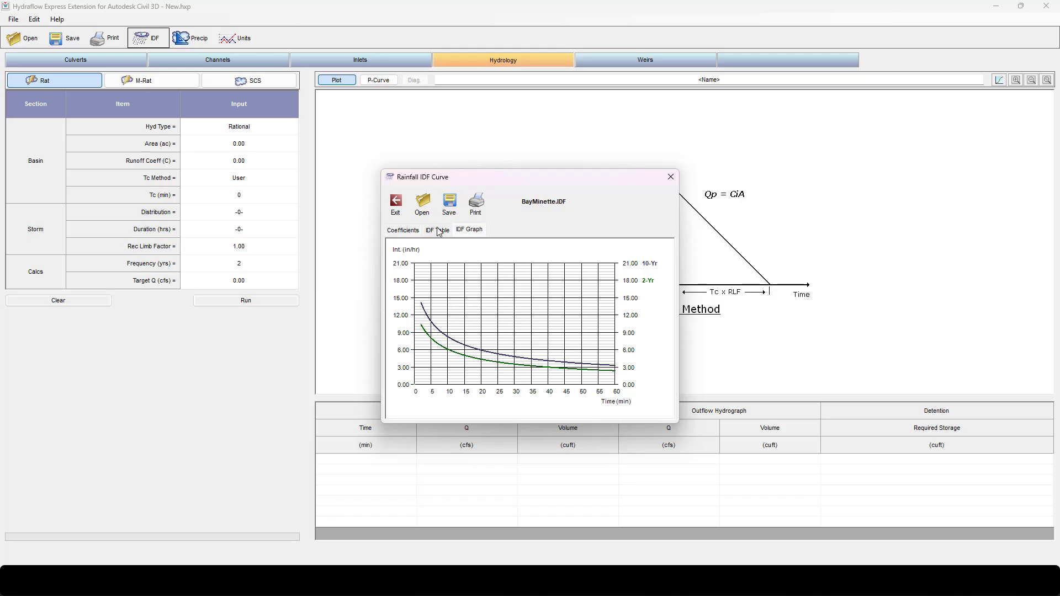
left_click(396, 206)
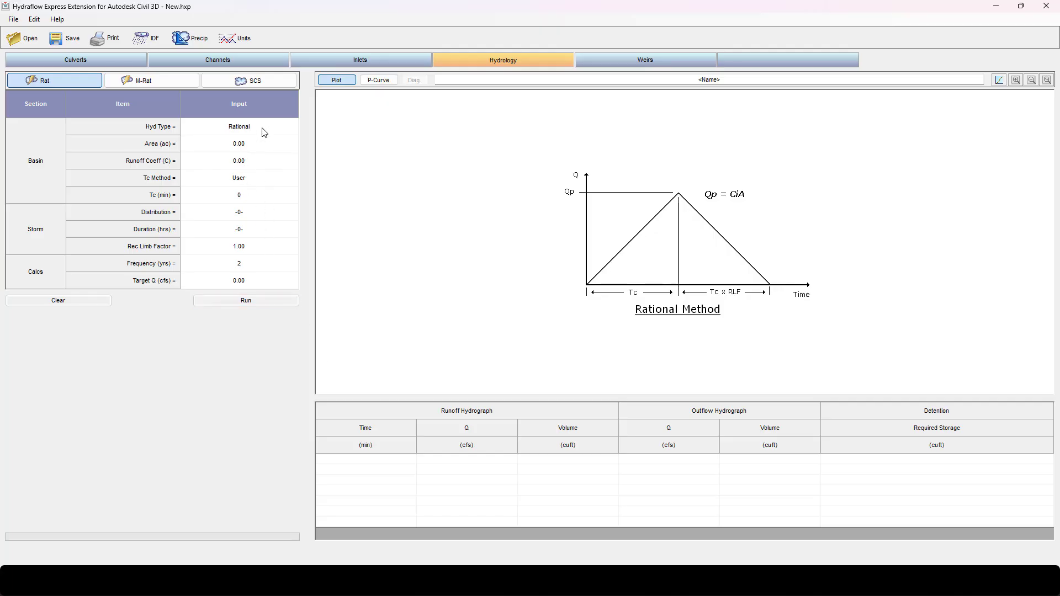
left_click(254, 164)
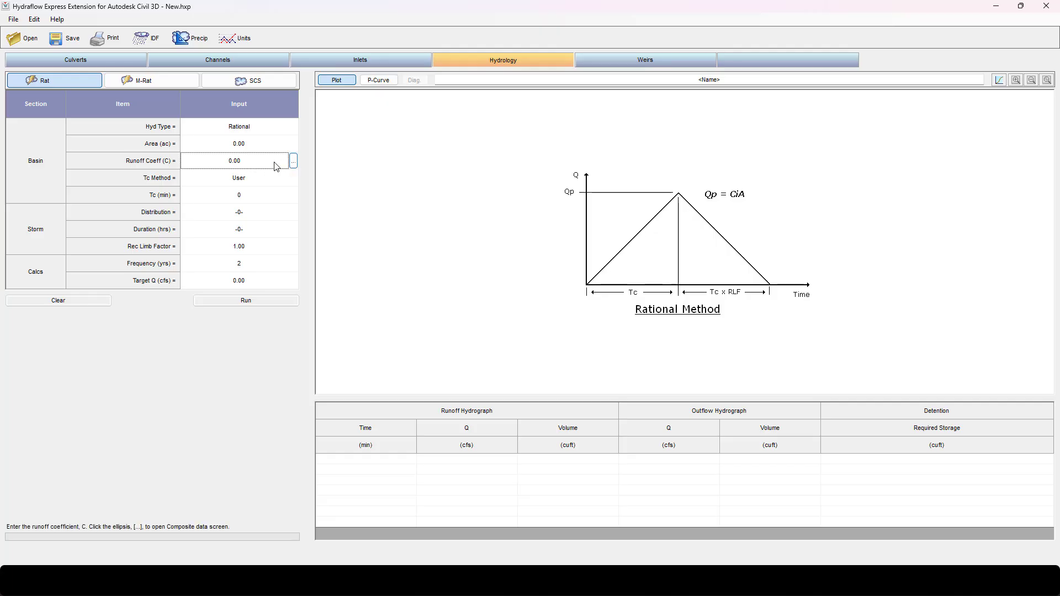
left_click(294, 160)
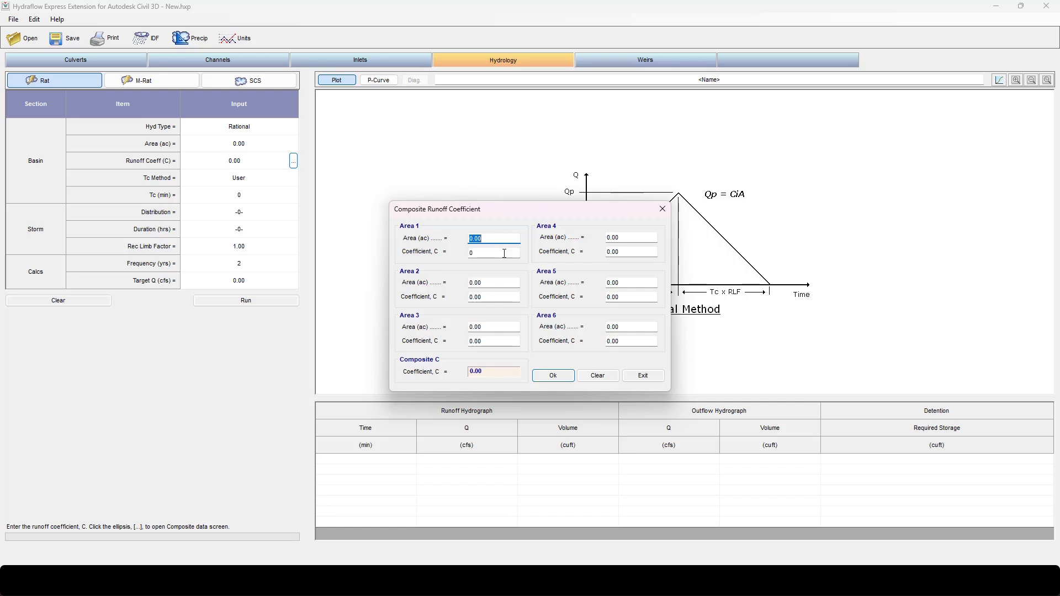
left_click(594, 378)
left_click(641, 376)
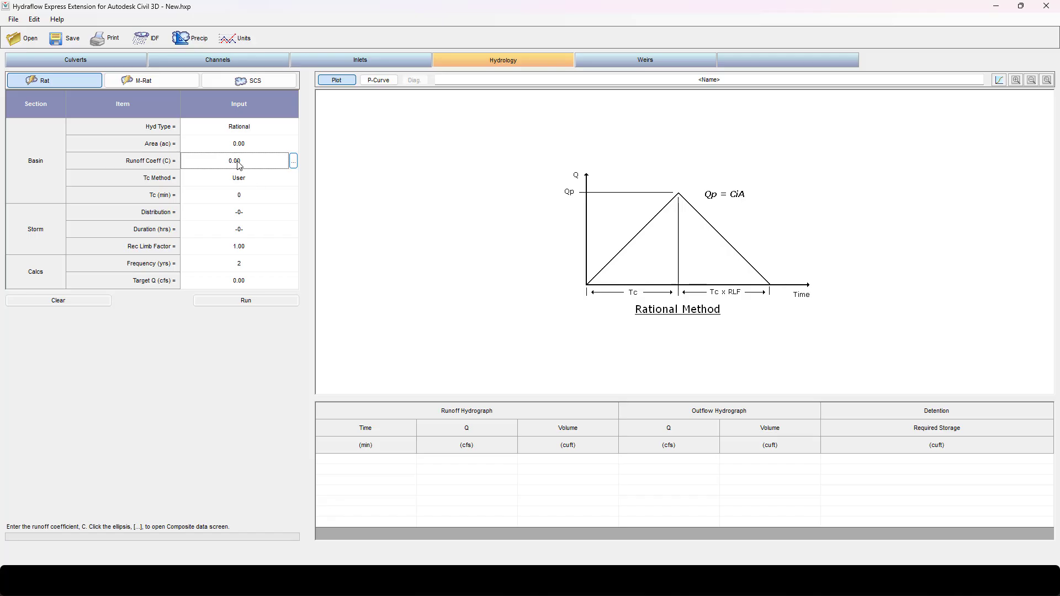
left_click(280, 150)
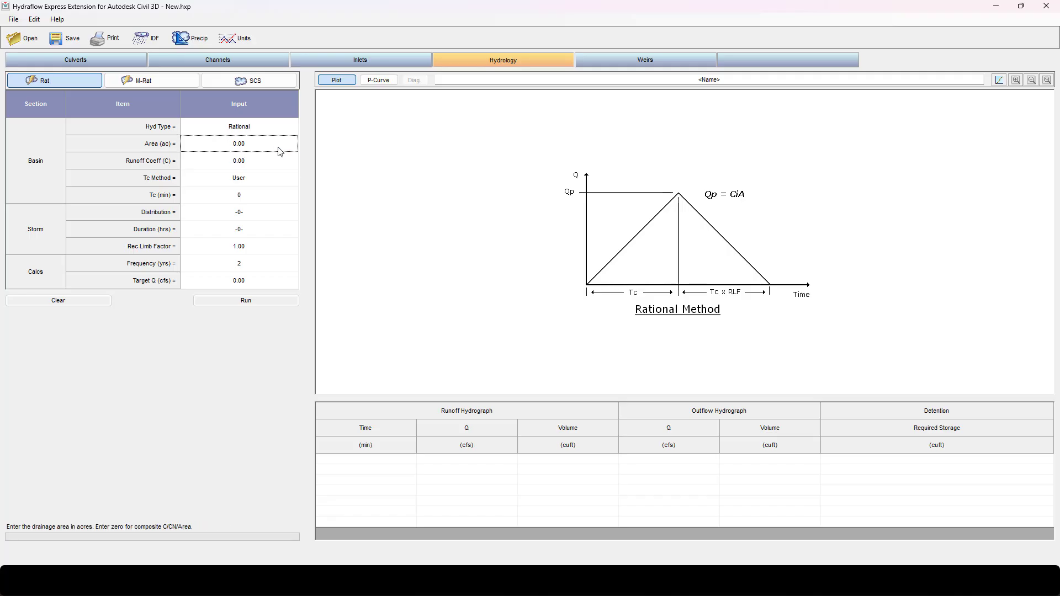
left_click(241, 142)
double_click(241, 143)
type("1")
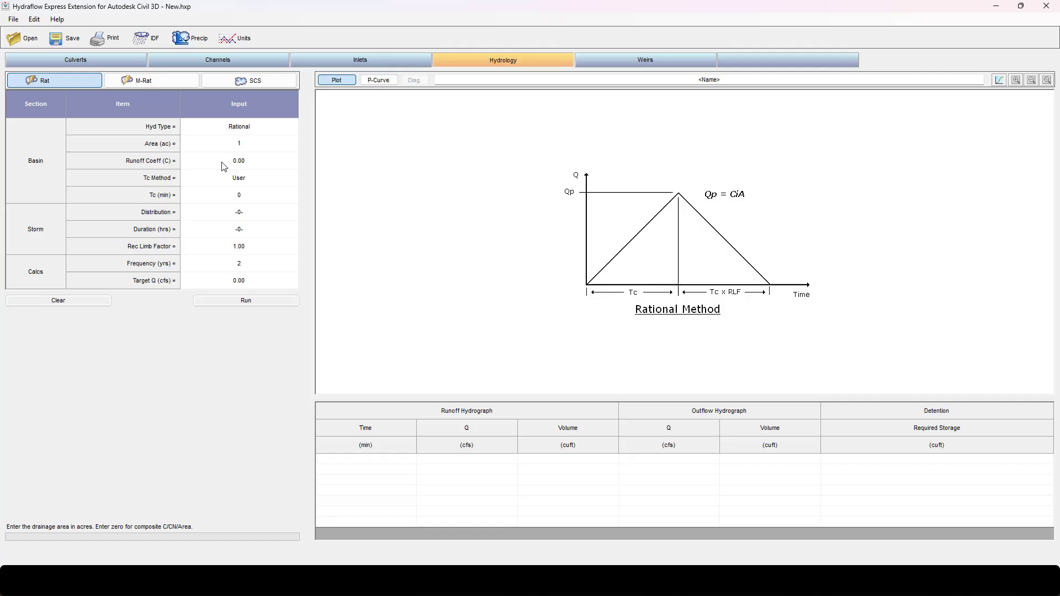
left_click(222, 165)
left_click(264, 165)
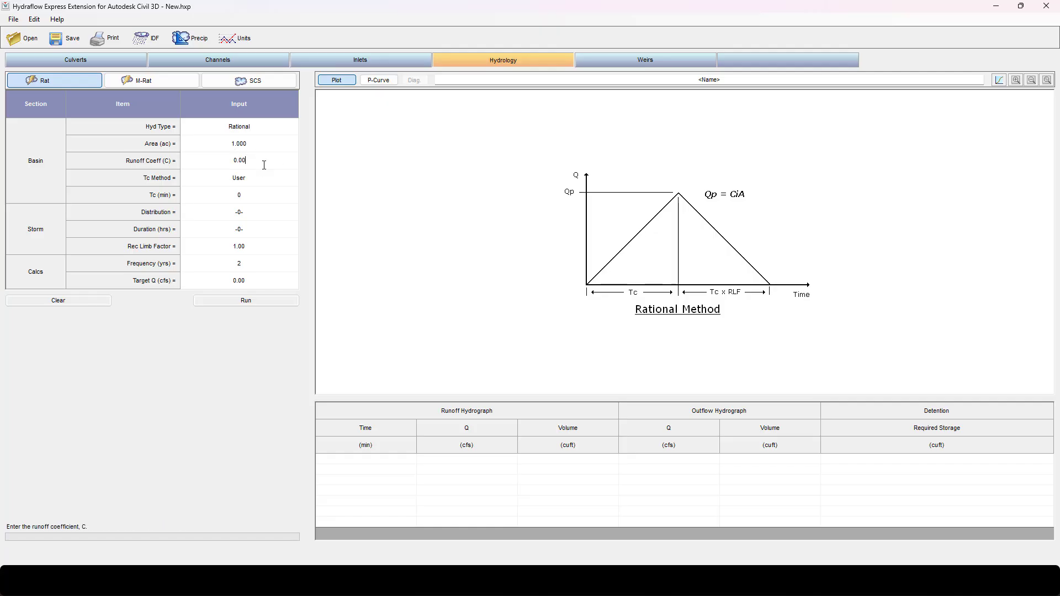
left_click(254, 147)
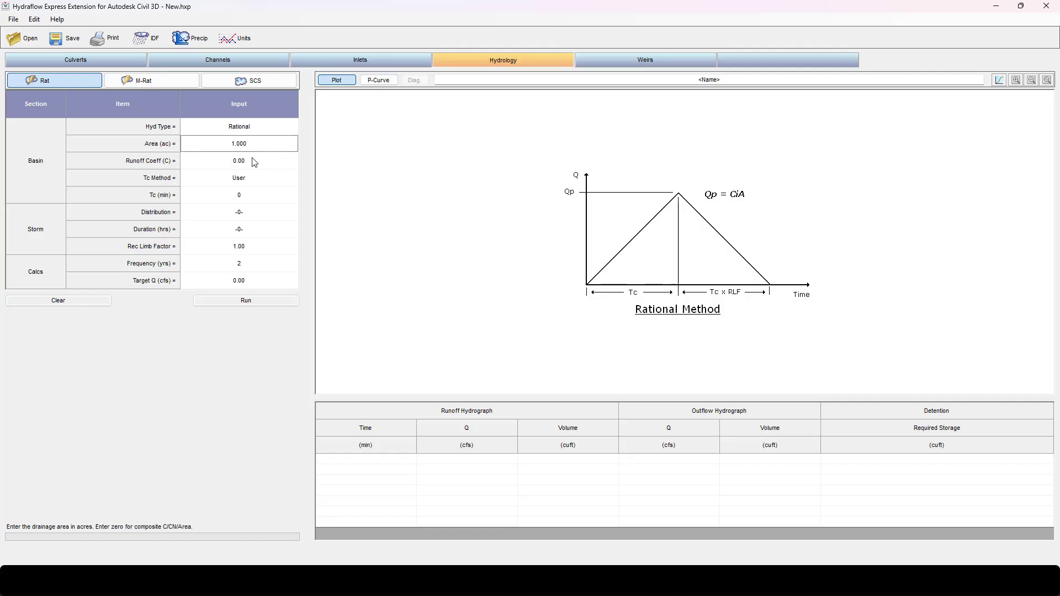
left_click(254, 161)
left_click(254, 152)
double_click(252, 151)
type("0")
left_click(255, 165)
left_click(294, 161)
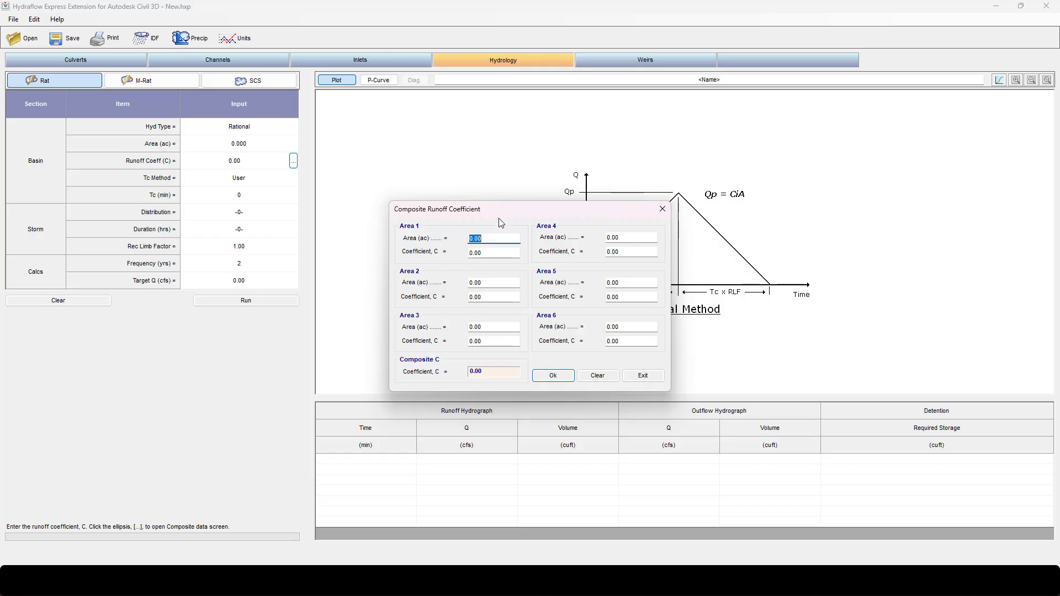
left_click(650, 380)
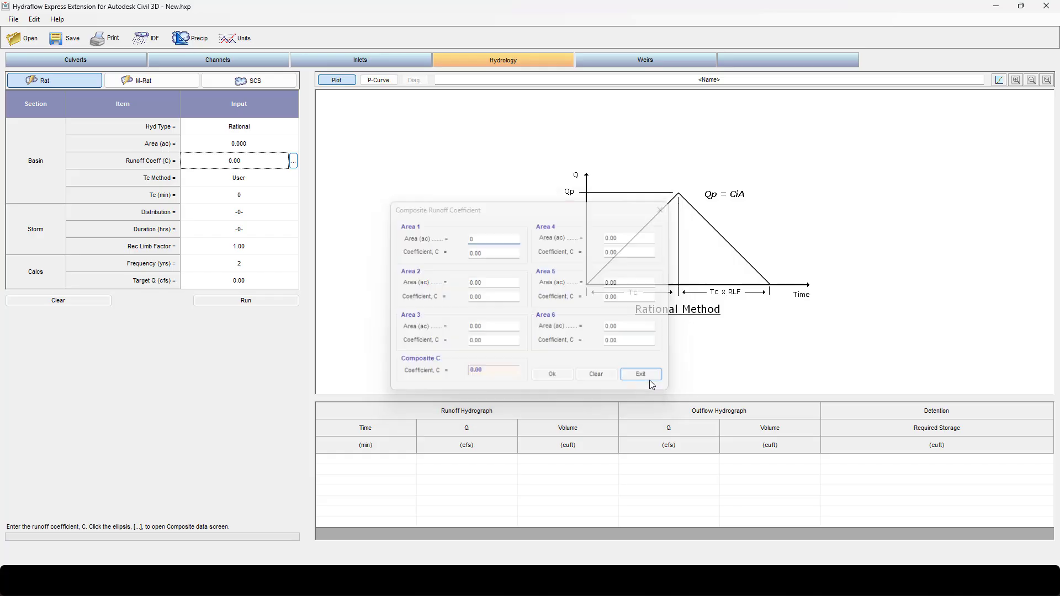
- Enter a 1-acre area and 0.9 runoff coefficient, keeping the User Tc method with 5-minute Tc
left_click(256, 146)
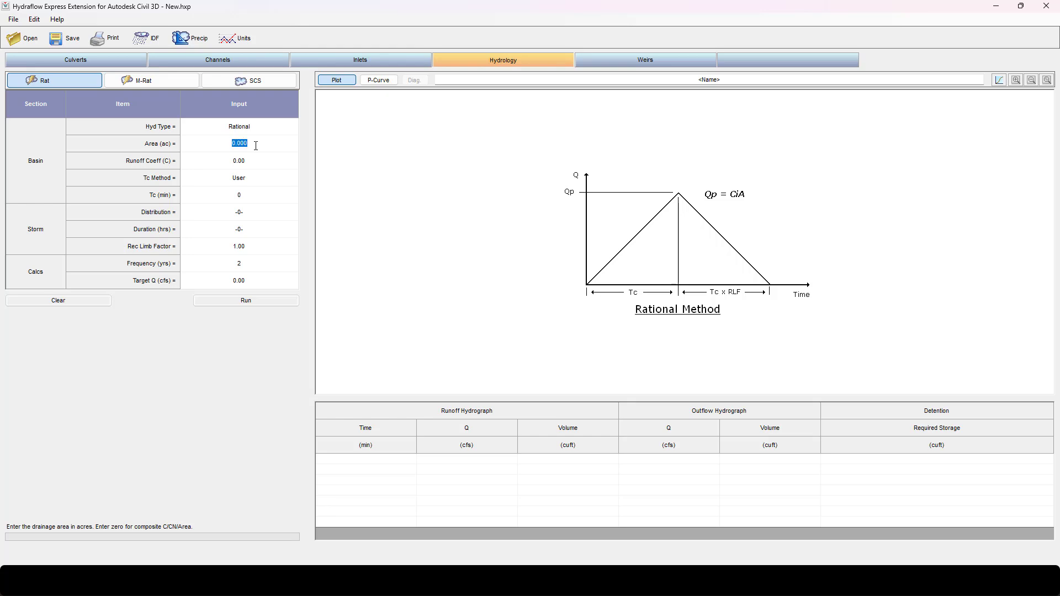
type("1")
left_click(256, 165)
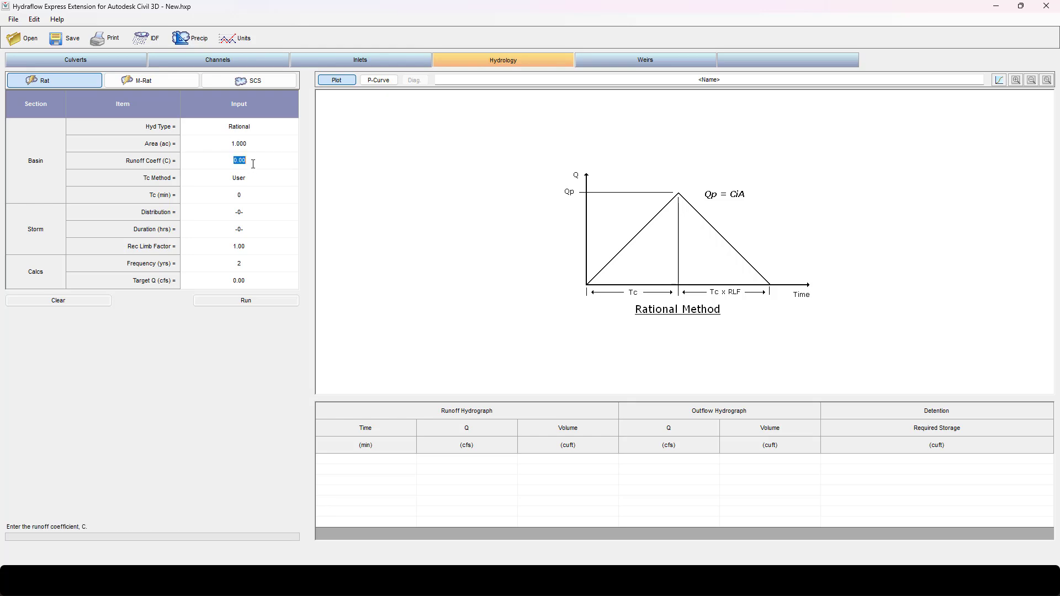
type(".9")
left_click(267, 181)
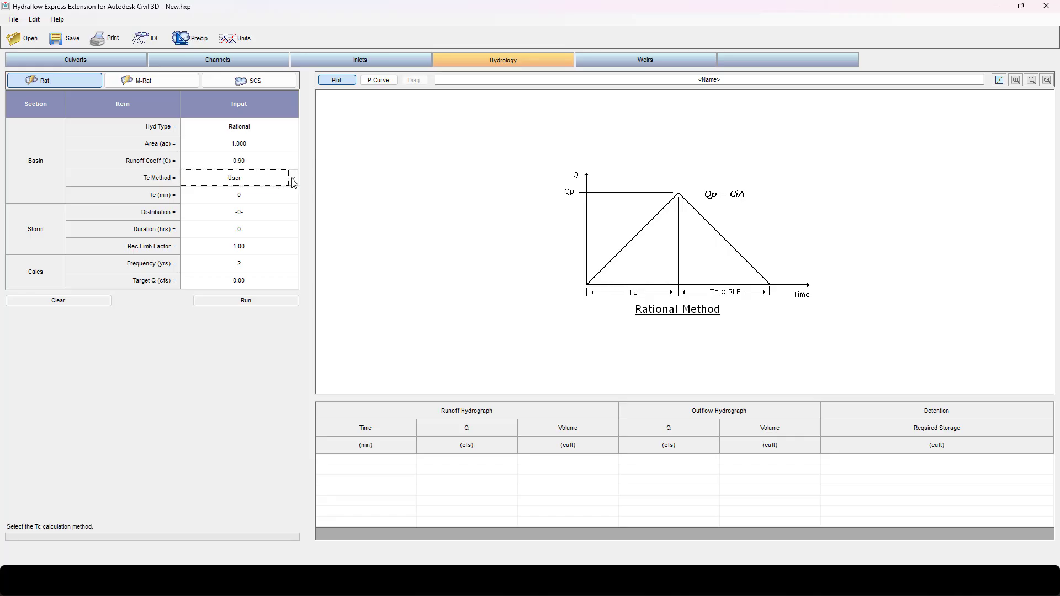
left_click(294, 178)
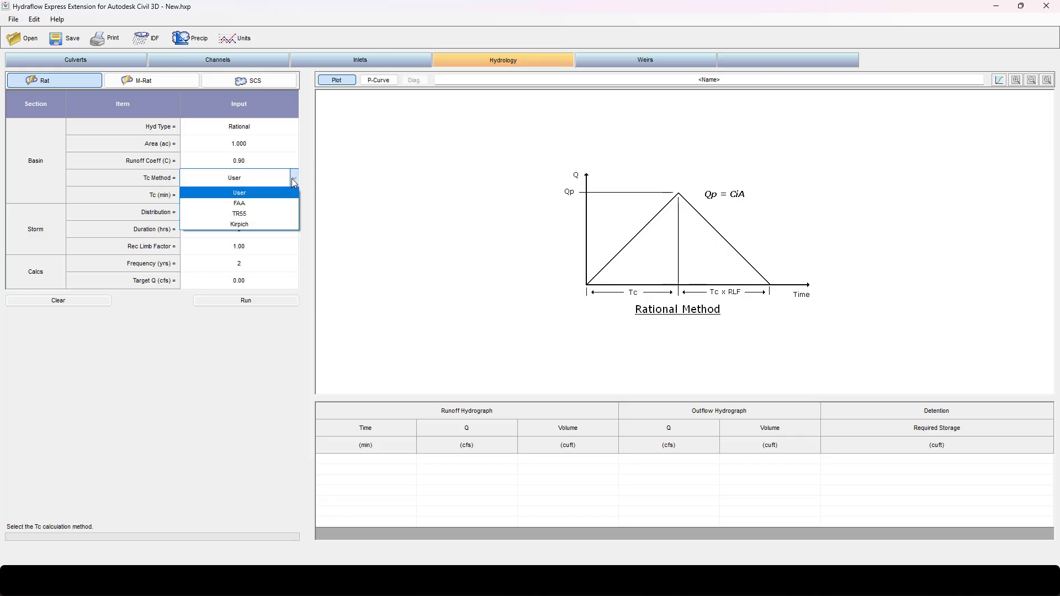
left_click(248, 181)
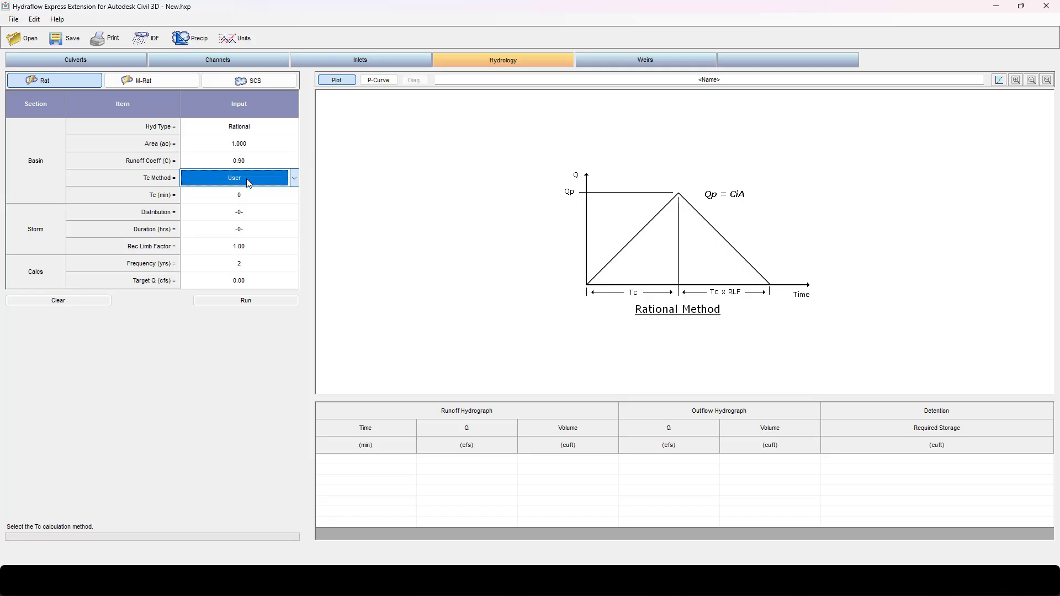
left_click(249, 200)
left_click(248, 195)
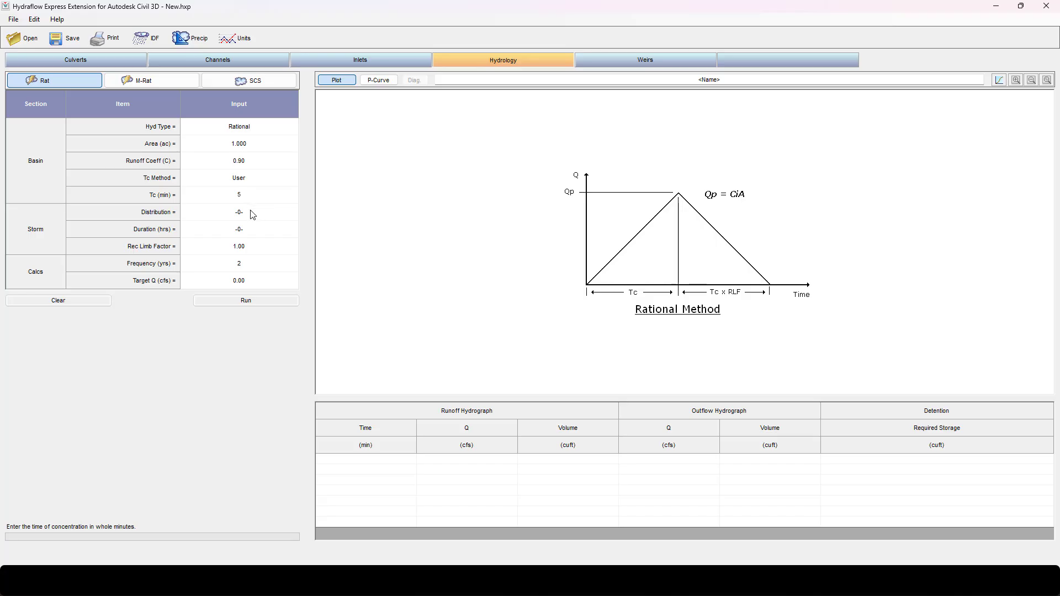
- Check the storm and receding-limb entries, then set a 10-year frequency and 0.75 cfs target outflow
left_click(252, 215)
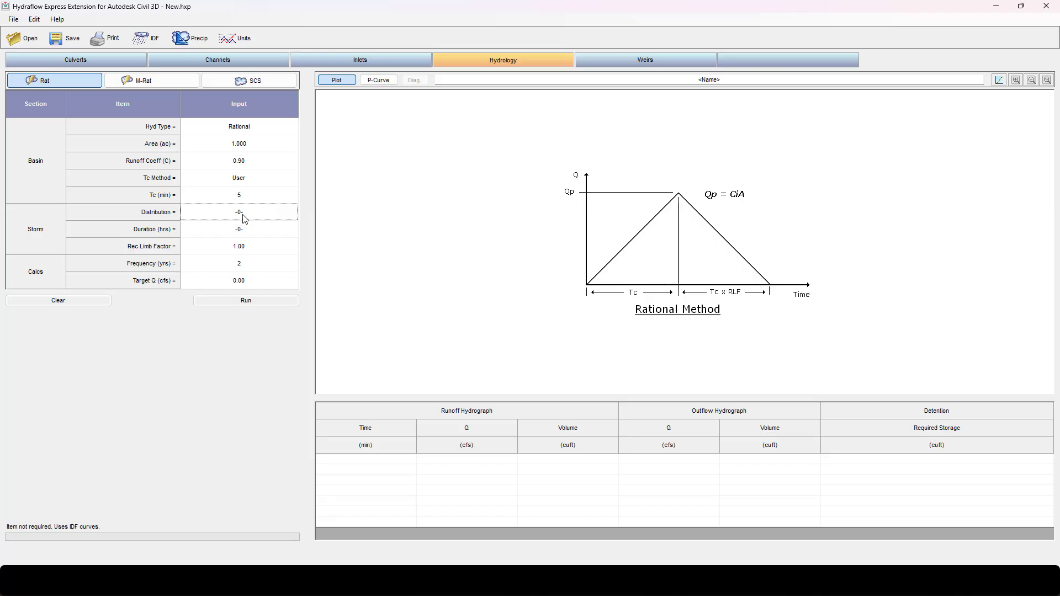
double_click(244, 231)
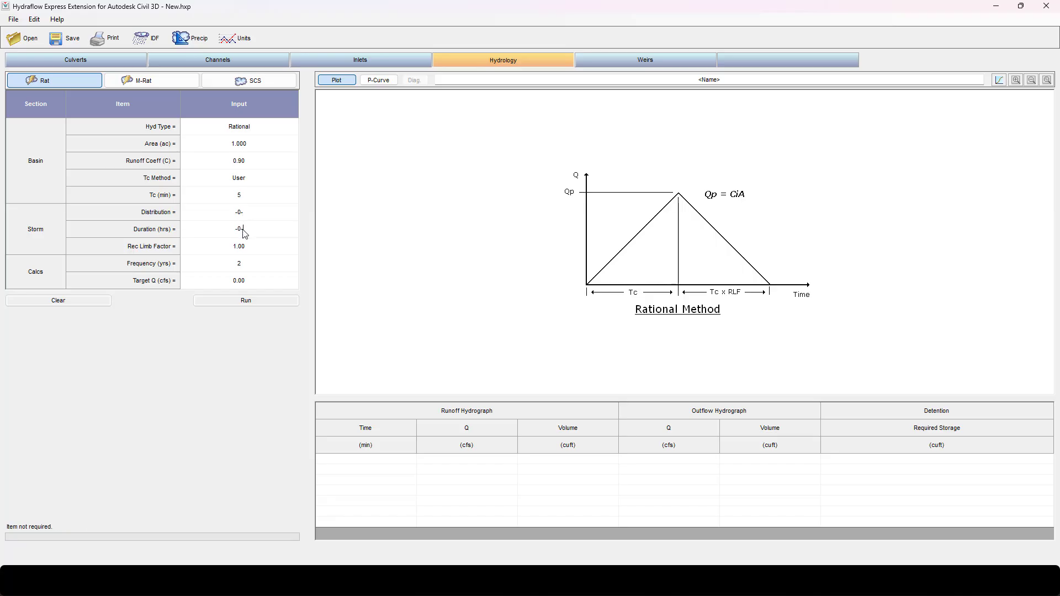
left_click(247, 213)
left_click(246, 228)
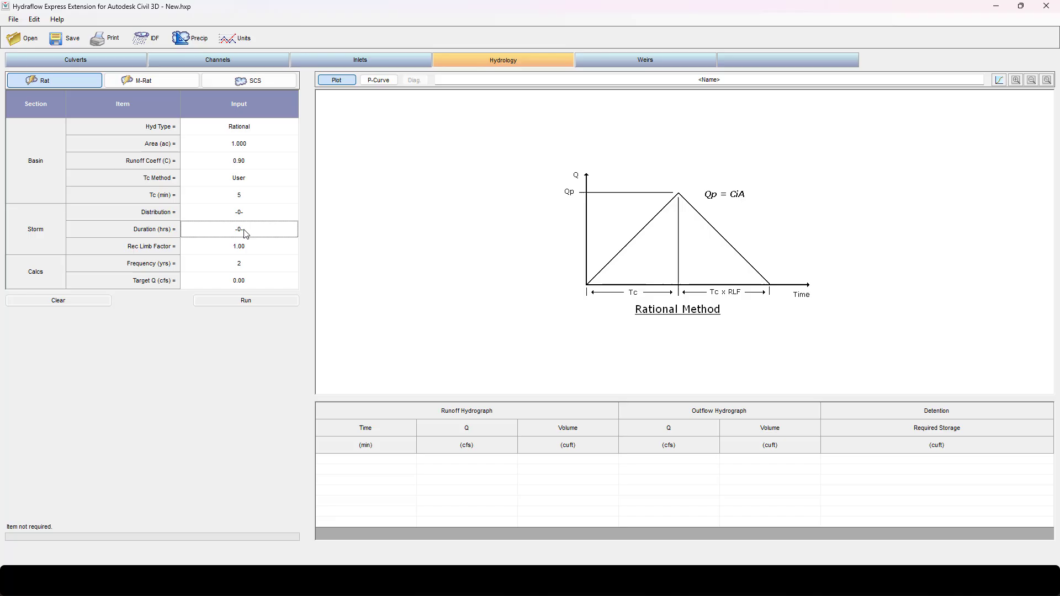
left_click(243, 250)
double_click(241, 230)
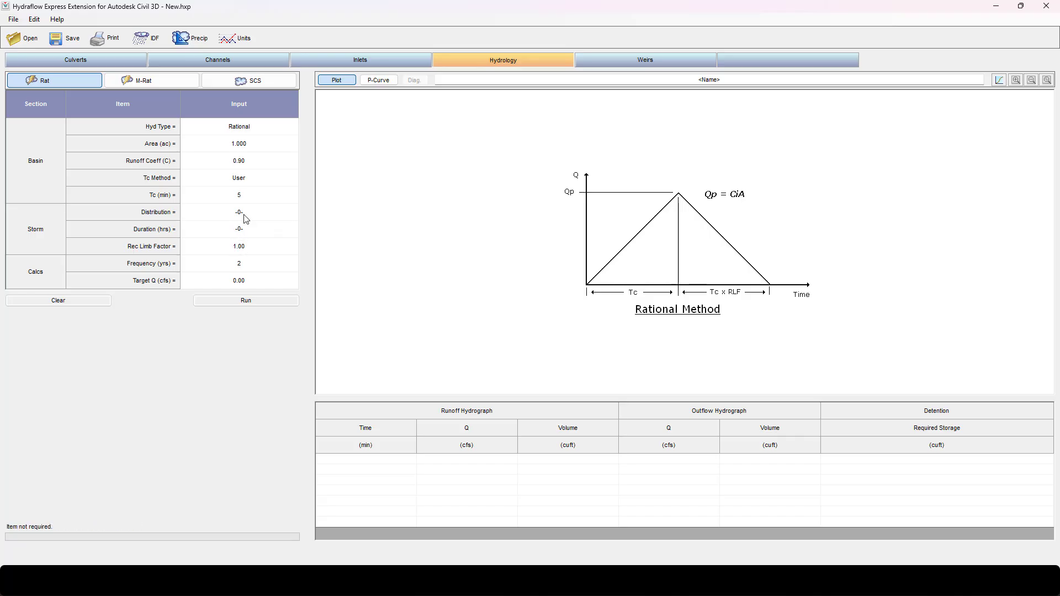
double_click(245, 215)
left_click(244, 248)
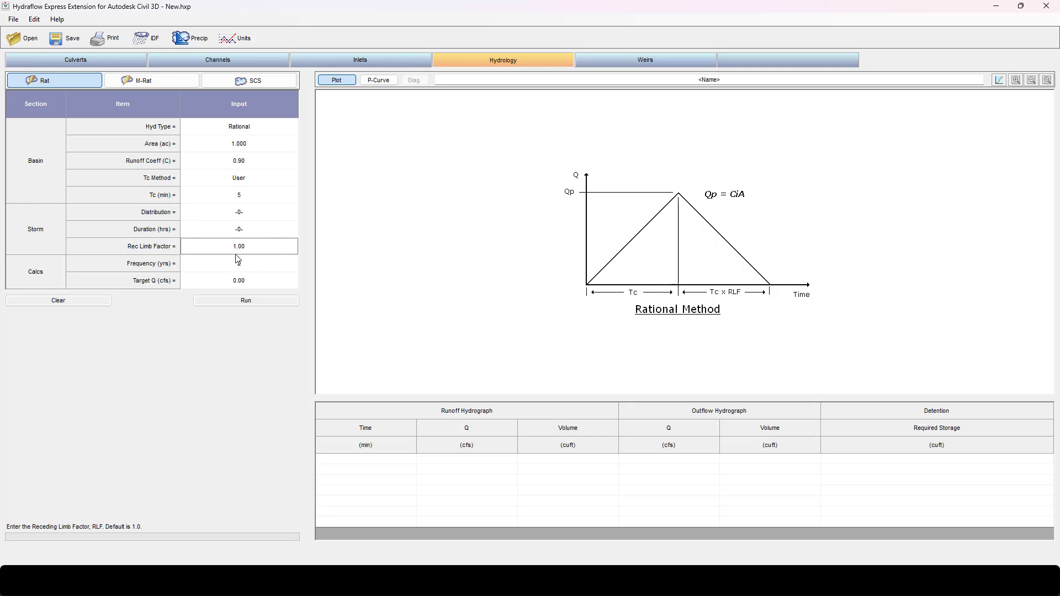
left_click(244, 269)
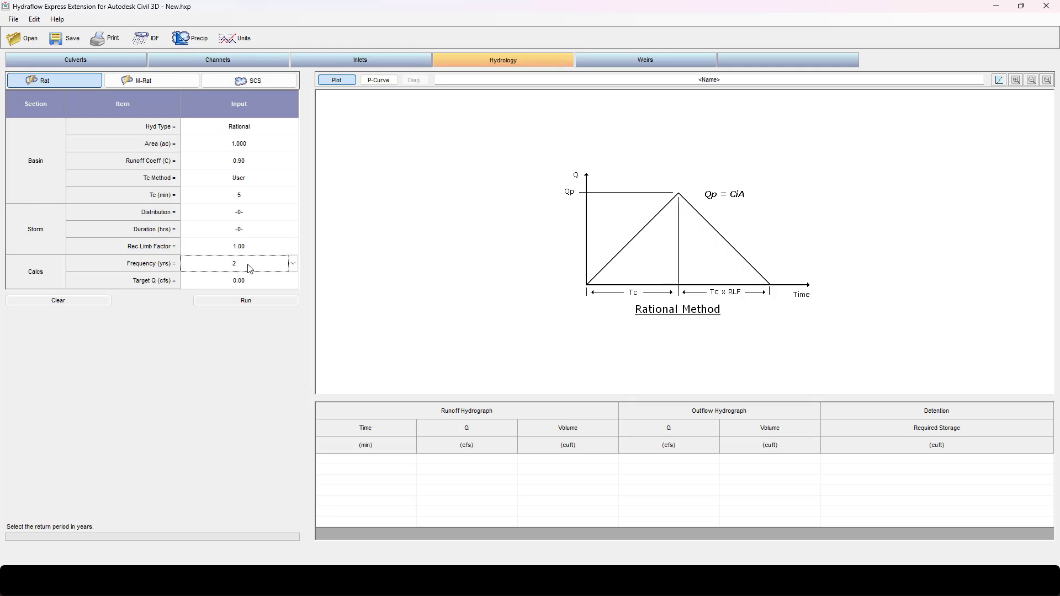
left_click(295, 265)
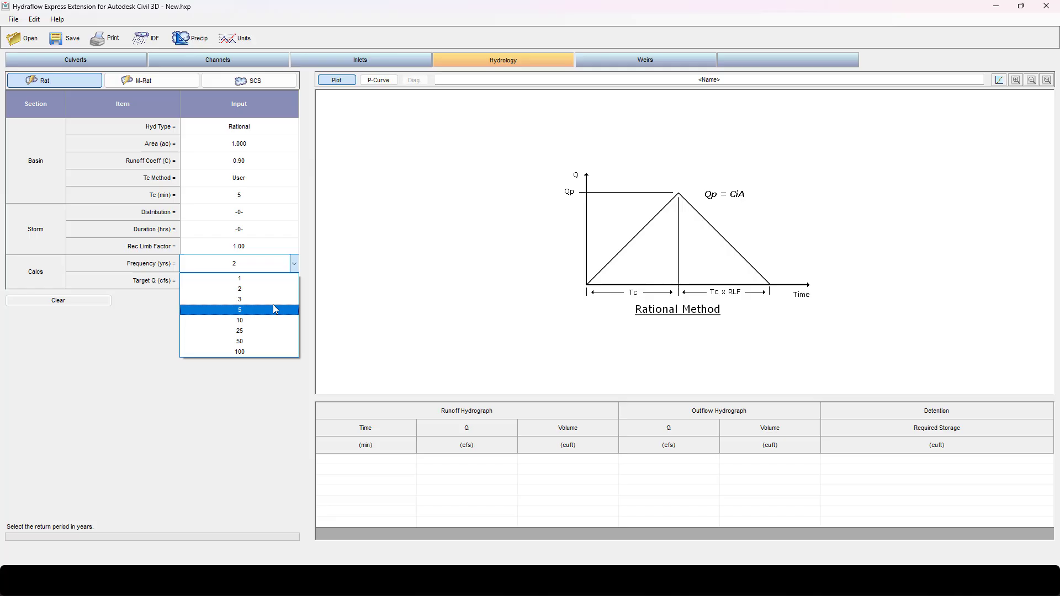
left_click(268, 320)
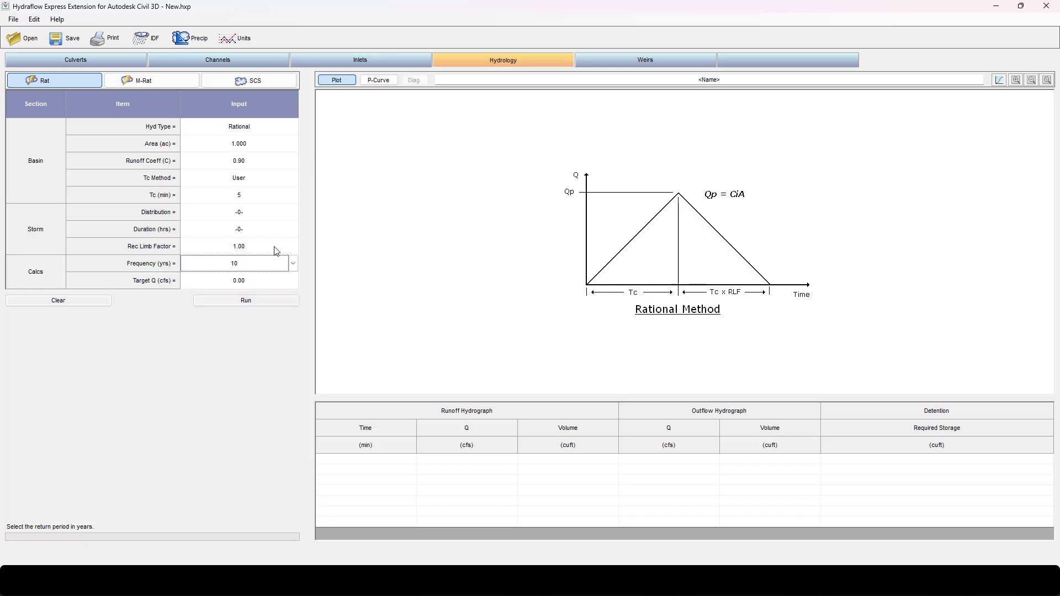
left_click(232, 285)
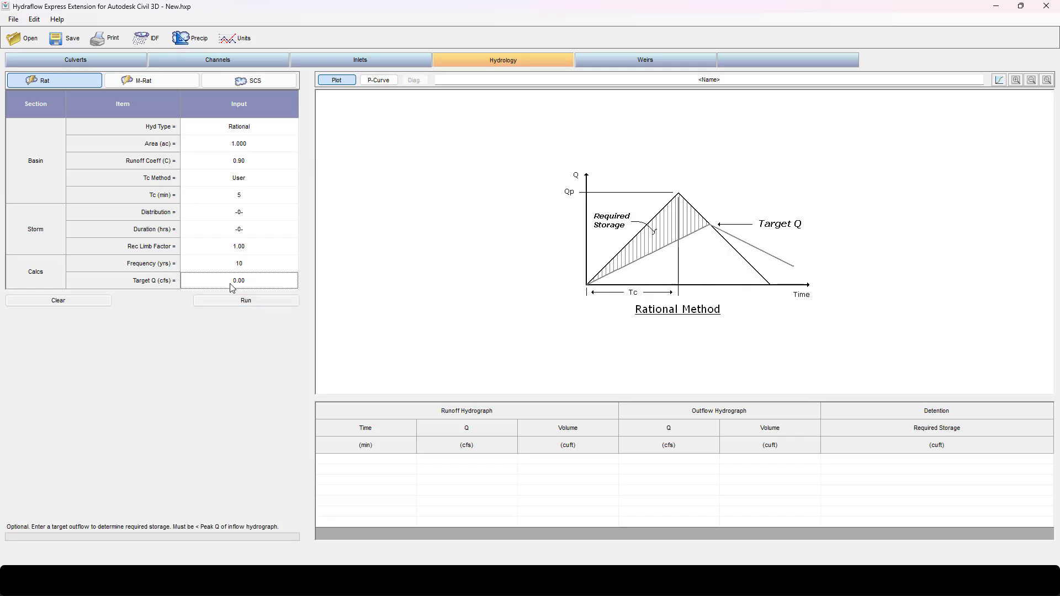
left_click(229, 282)
type(".")
- Run the 10-year rational hydrograph and scroll the results to the 9.81 cfs peak at 5 minutes
left_click(241, 306)
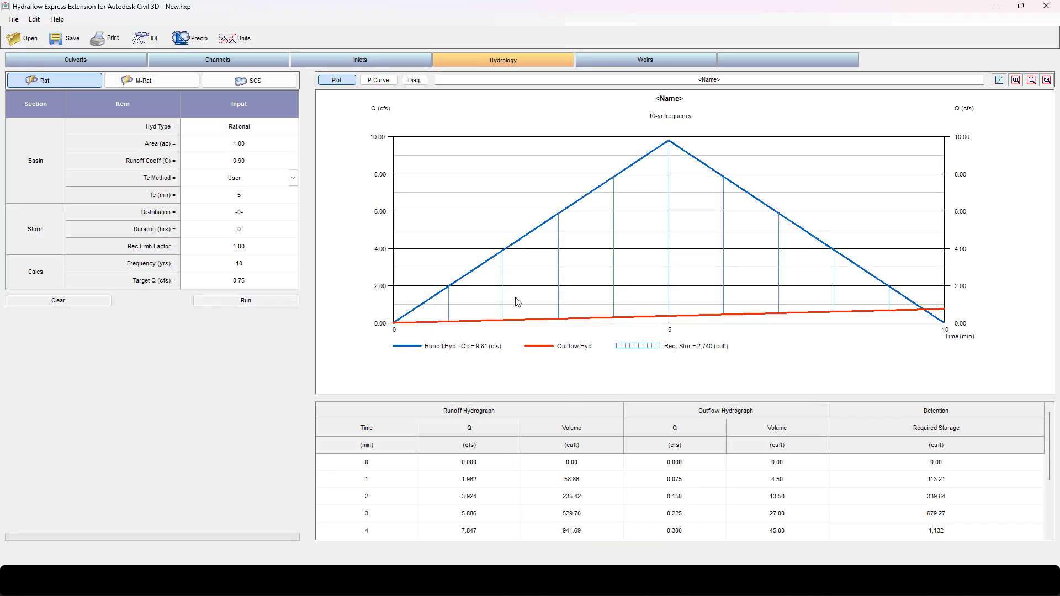
left_click(685, 466)
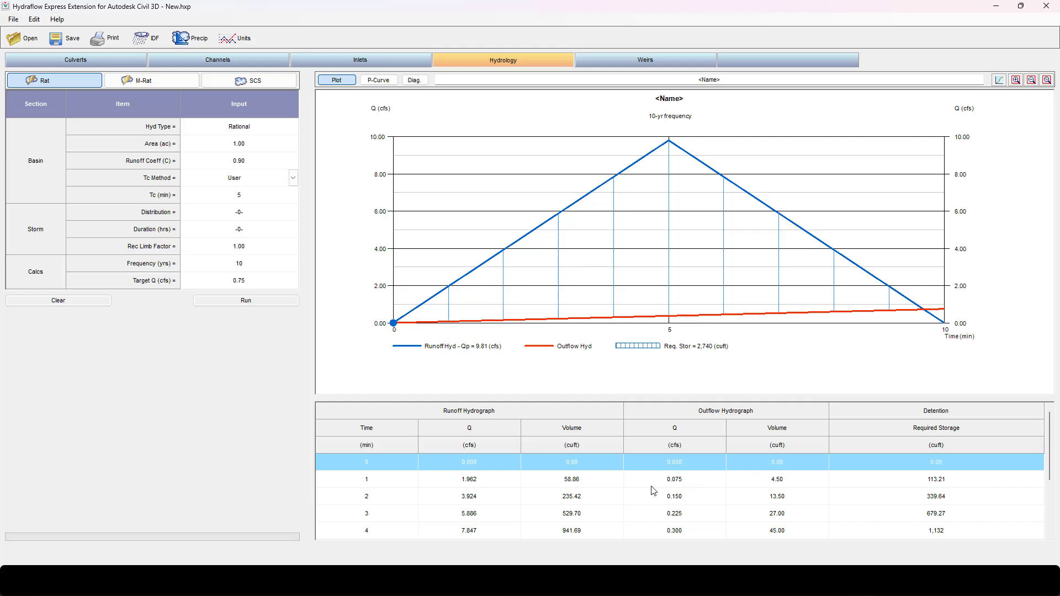
scroll(657, 481, "down", 5)
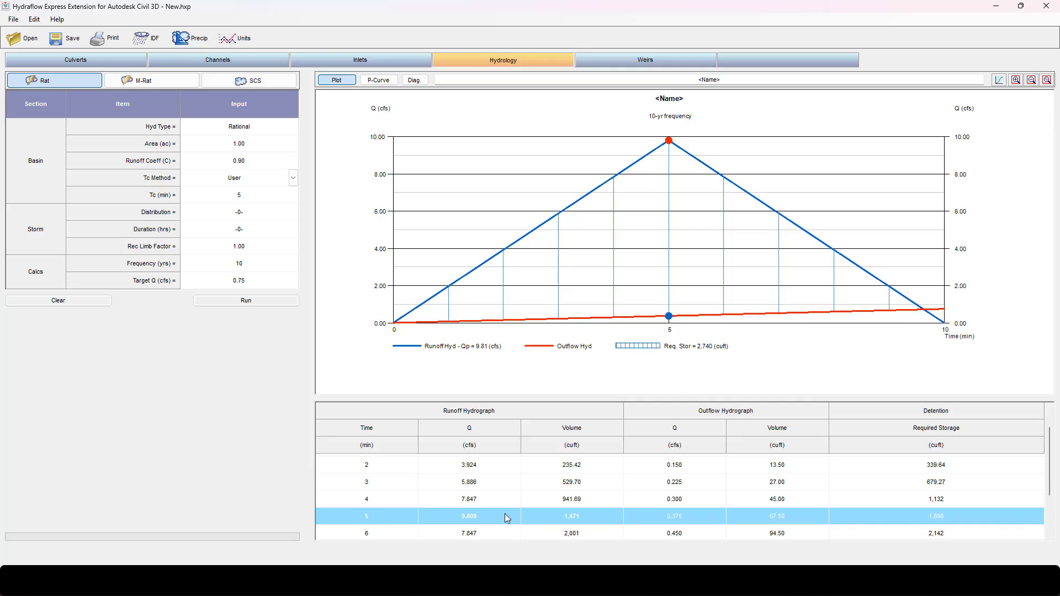
scroll(510, 514, "down", 2)
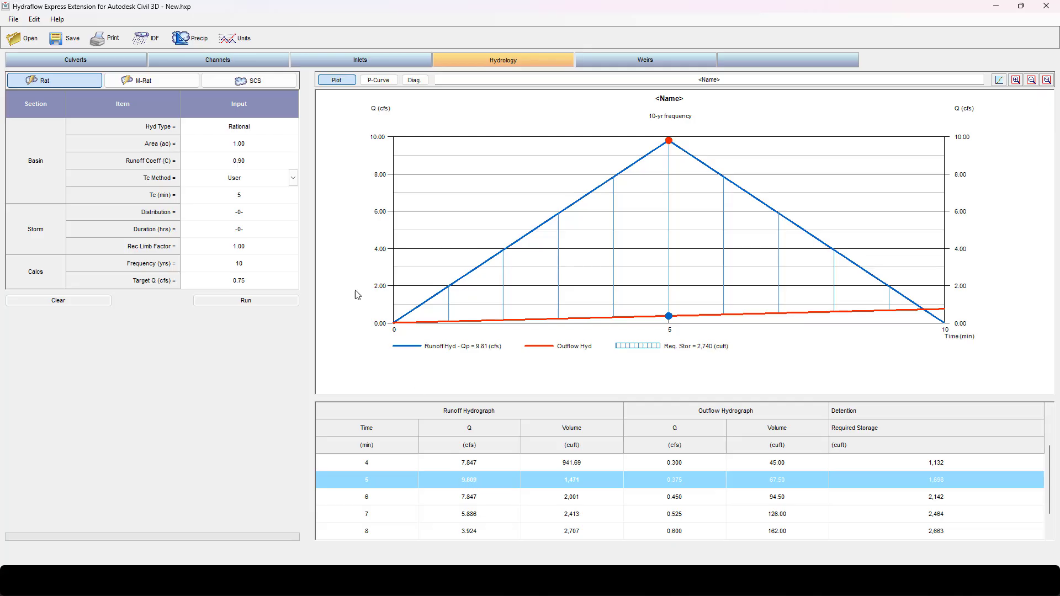
- Rerun the hydrograph with areas of 0.50 and then 0.10 acres, checking the plotted results
left_click(256, 147)
double_click(255, 143)
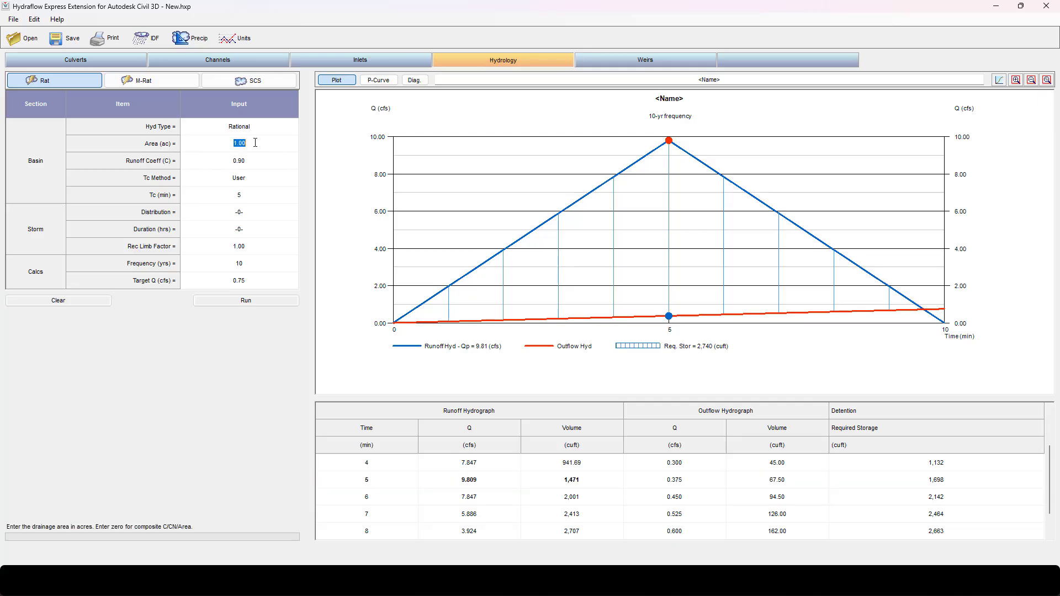
key("BackSpace")
left_click(261, 303)
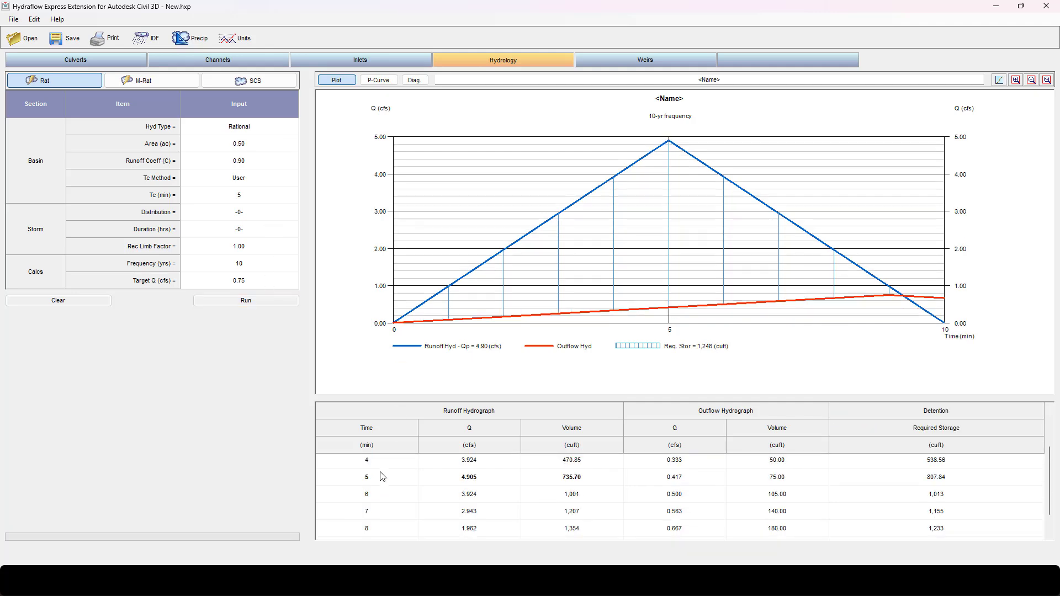
left_click(420, 478)
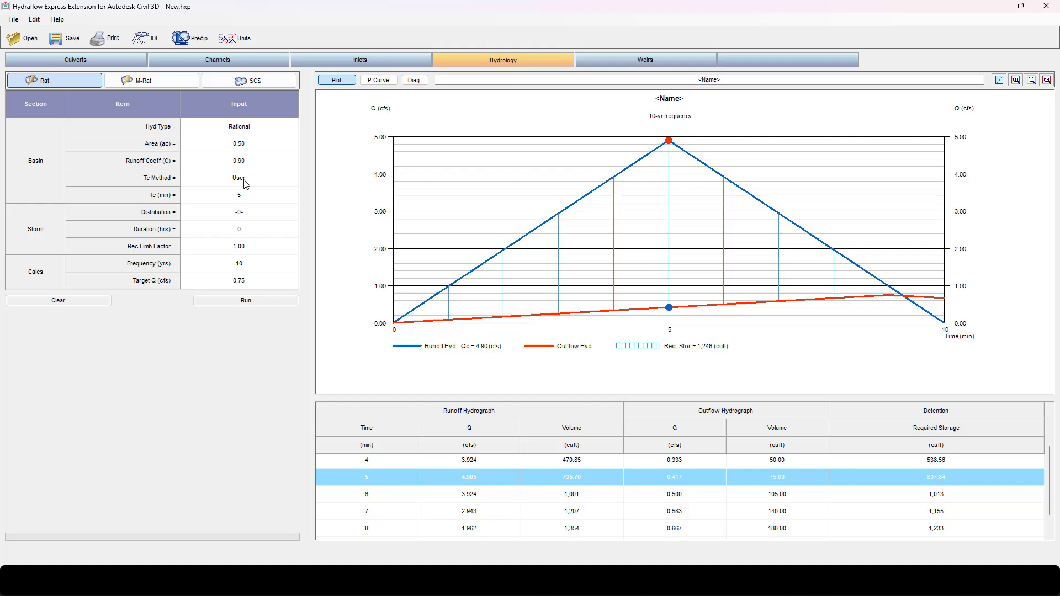
left_click(253, 144)
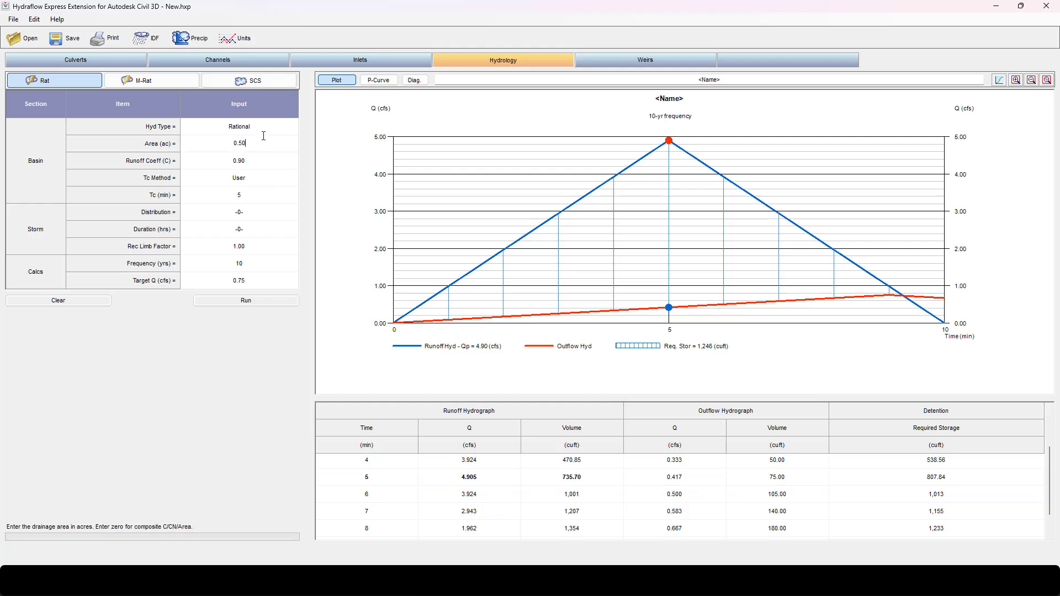
left_click_drag(264, 136, 229, 138)
key("BackSpace")
type(".1")
key("Return")
left_click(257, 298)
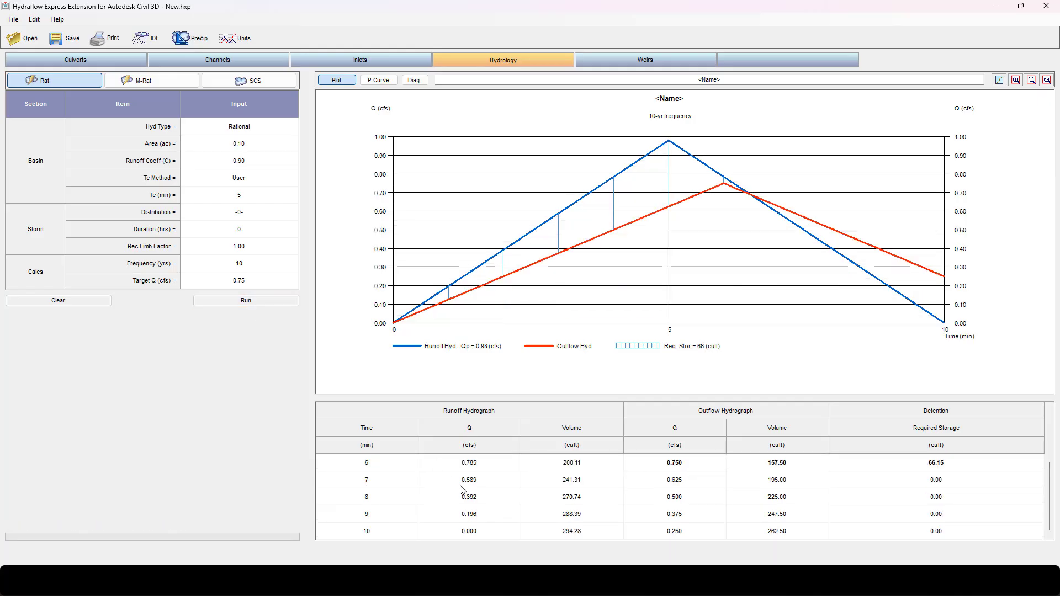
left_click(476, 482)
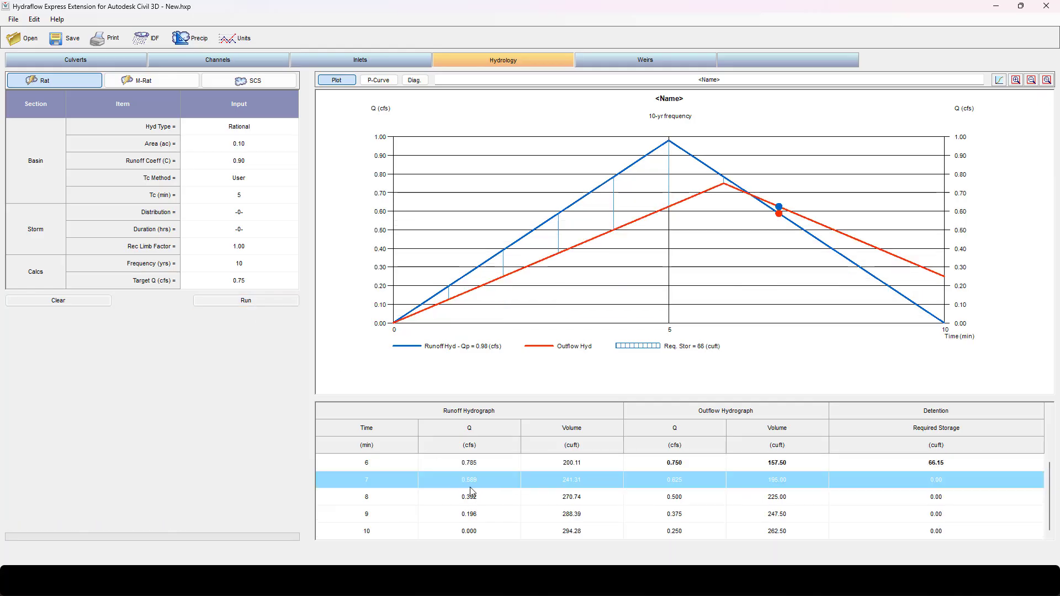
- Try areas of 0.15 and 0.12 acres, rerunning and checking the results at 5 minutes
left_click(258, 144)
double_click(258, 146)
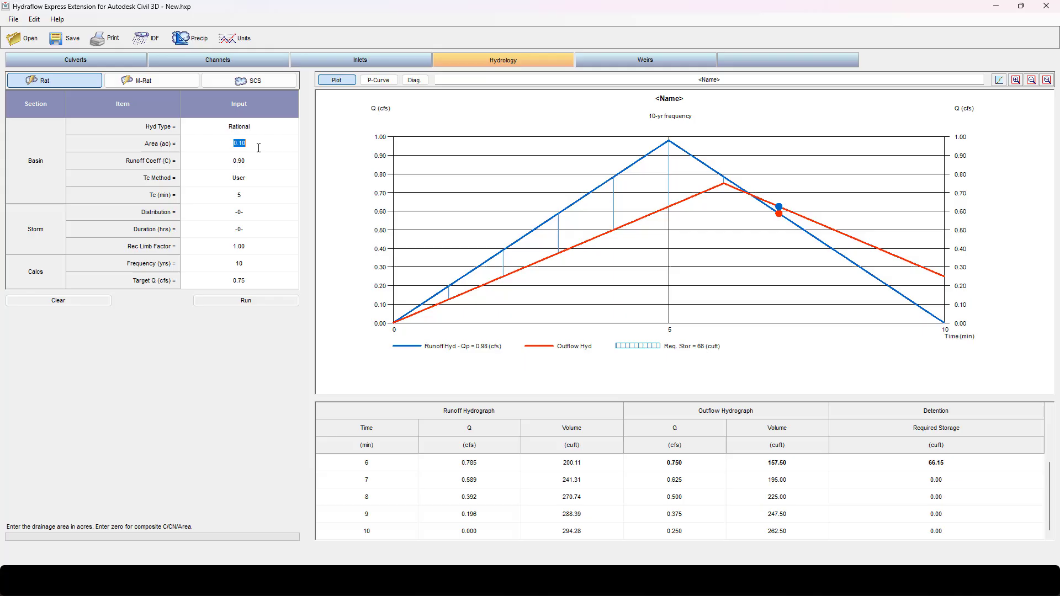
key("BackSpace")
type(".15")
key("Return")
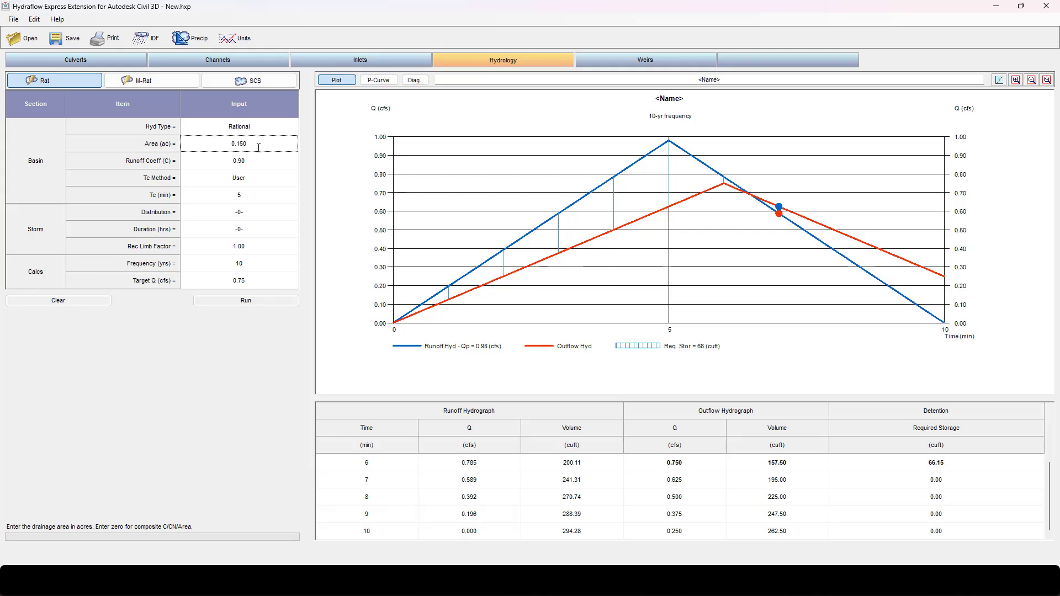
left_click(264, 300)
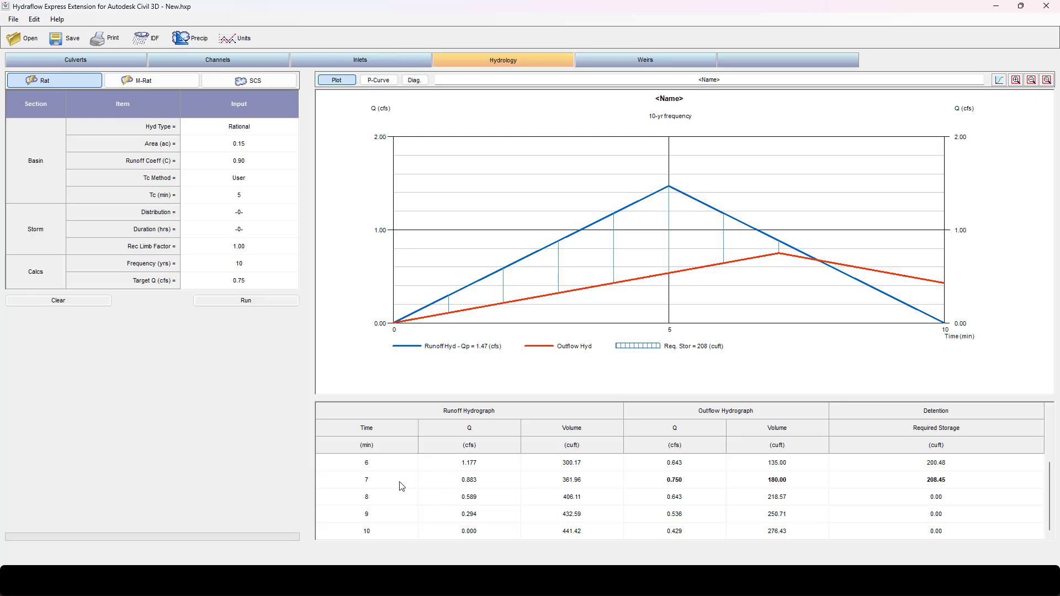
scroll(400, 486, "up", 2)
left_click(474, 480)
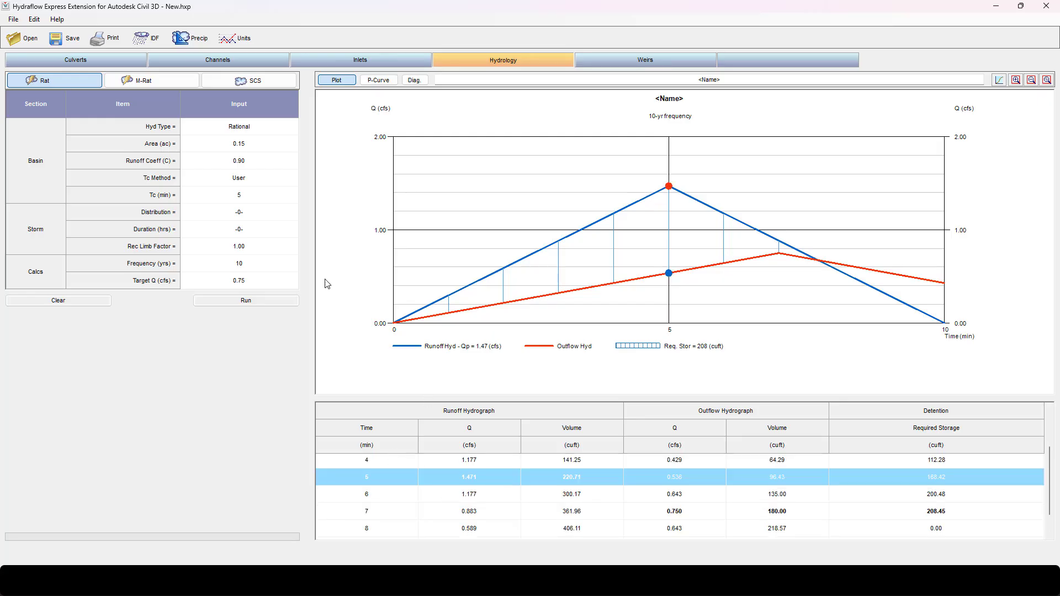
left_click(261, 147)
left_click(261, 145)
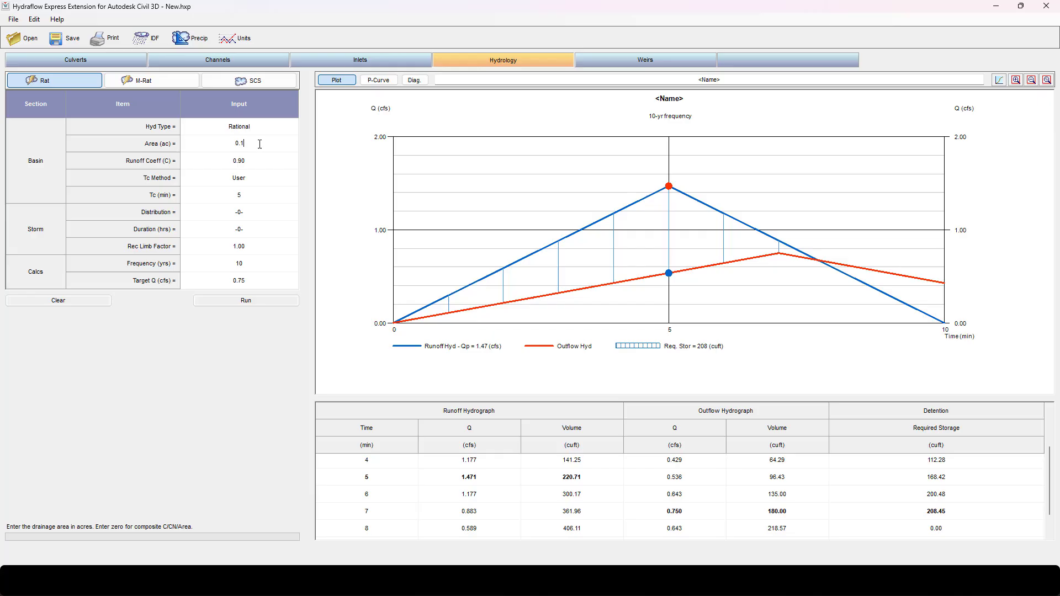
left_click(272, 303)
scroll(438, 490, "up", 2)
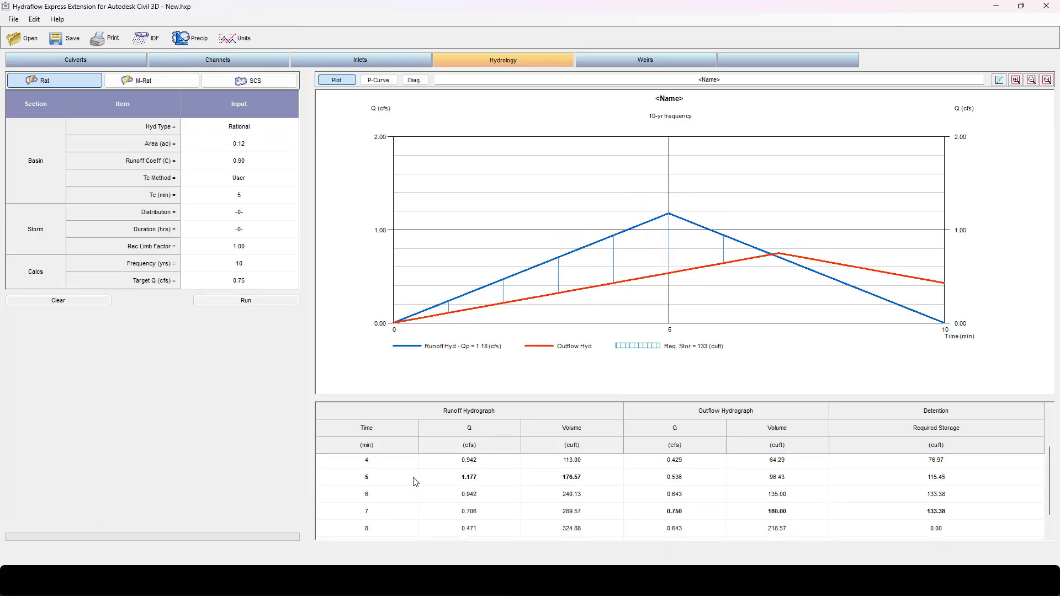
left_click(469, 480)
- Rerun the hydrograph with 0.11 acres and select the 0.11 area value
left_click(252, 143)
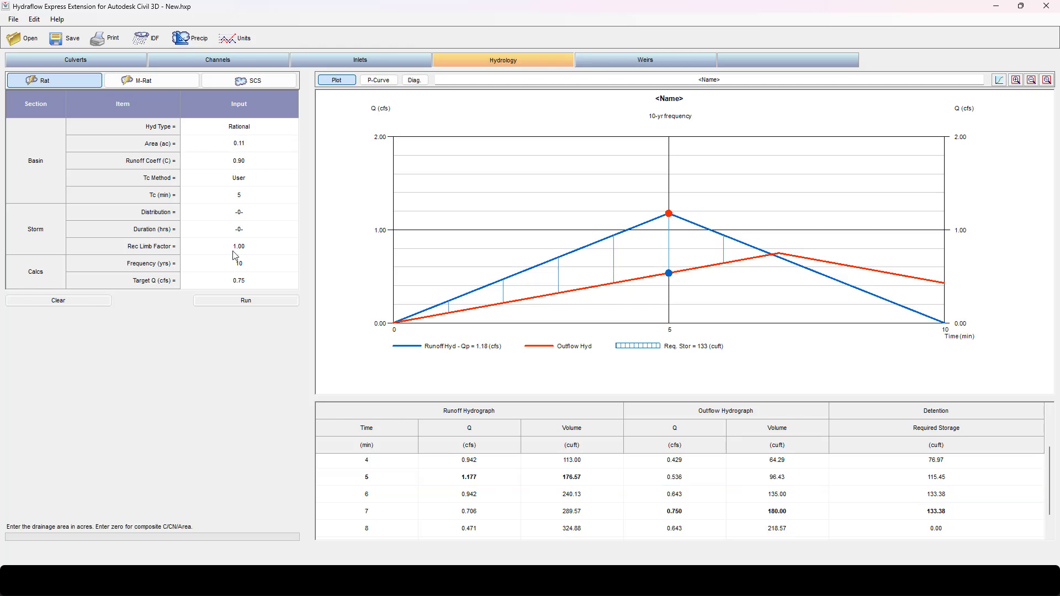
left_click(240, 302)
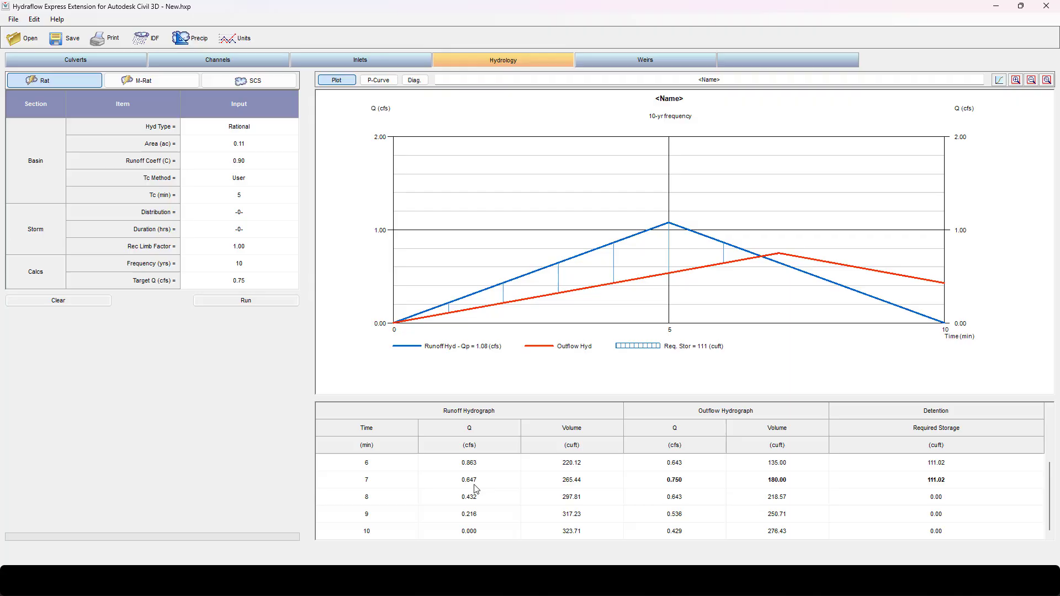
left_click(475, 484)
left_click(251, 143)
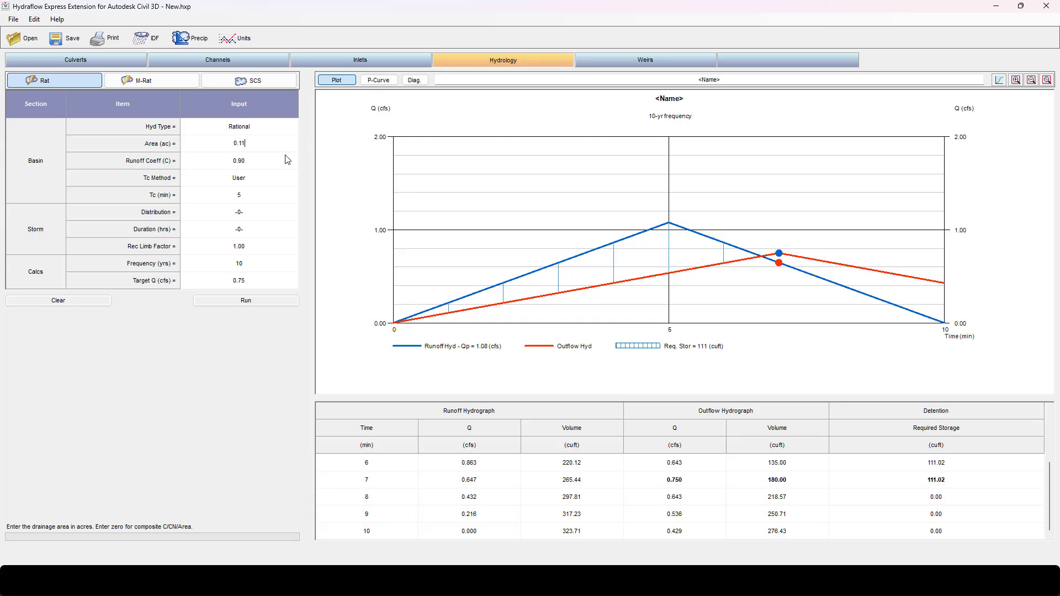
left_click_drag(250, 142, 229, 140)
- In Calculator, compute 0.11 × 43560 = 4,791.6 sq ft, then divide by 14 for 342.26
key("super")
type("calc")
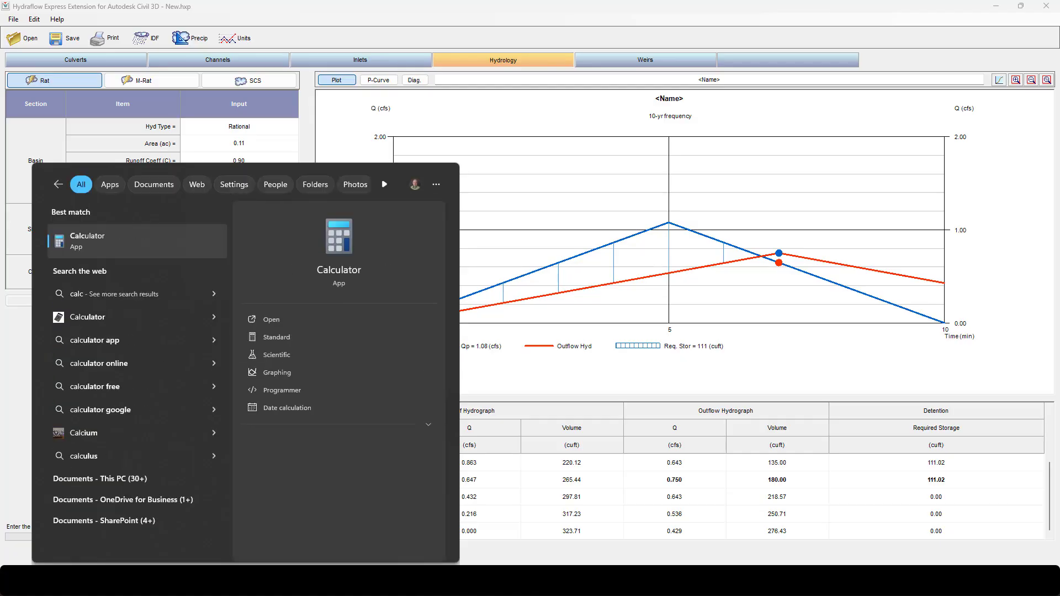
key("Return")
type("0.")
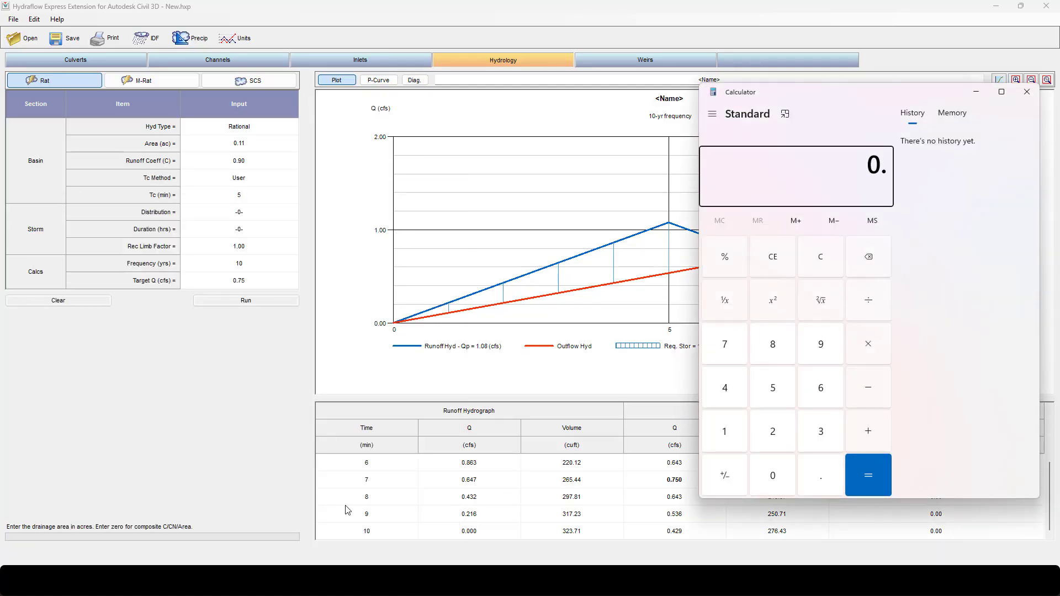
type("11*43560")
key("Return")
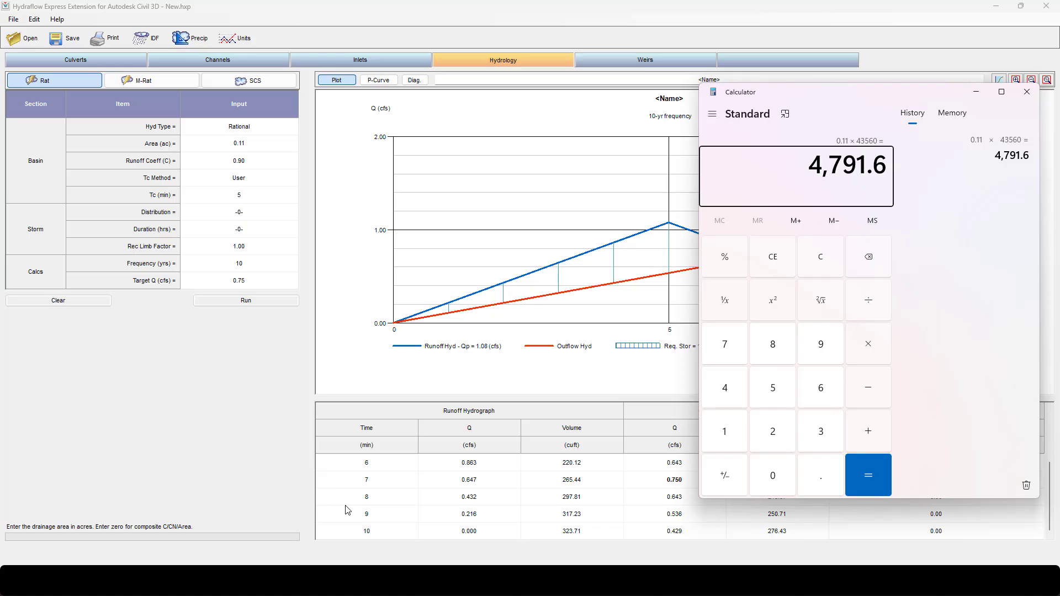
key("Return")
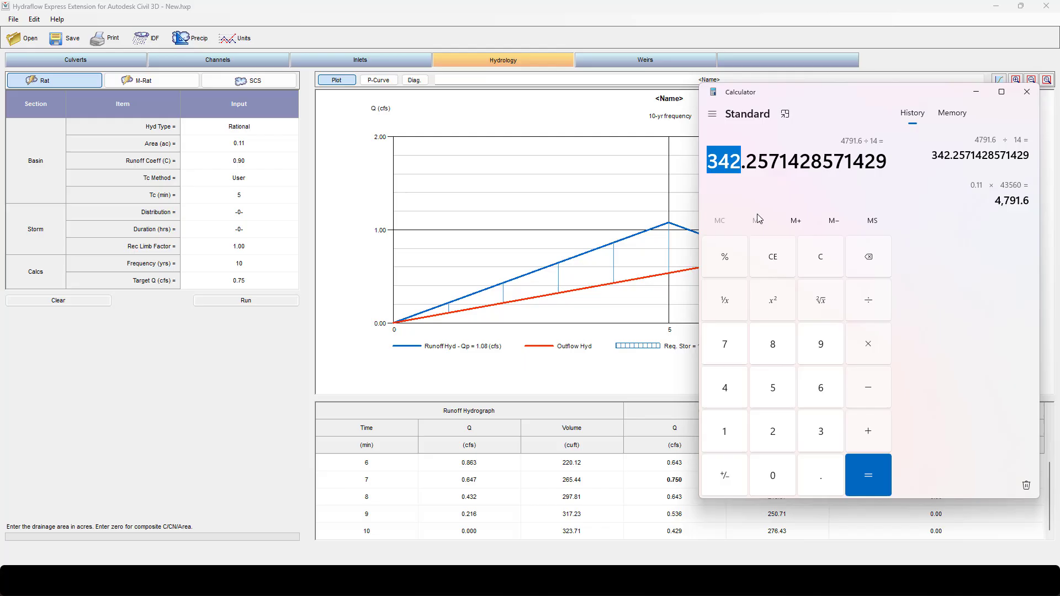
left_click(940, 22)
- Switch to the Civil 3D drawing and pan the plan and profile to show the profile header
left_click(998, 6)
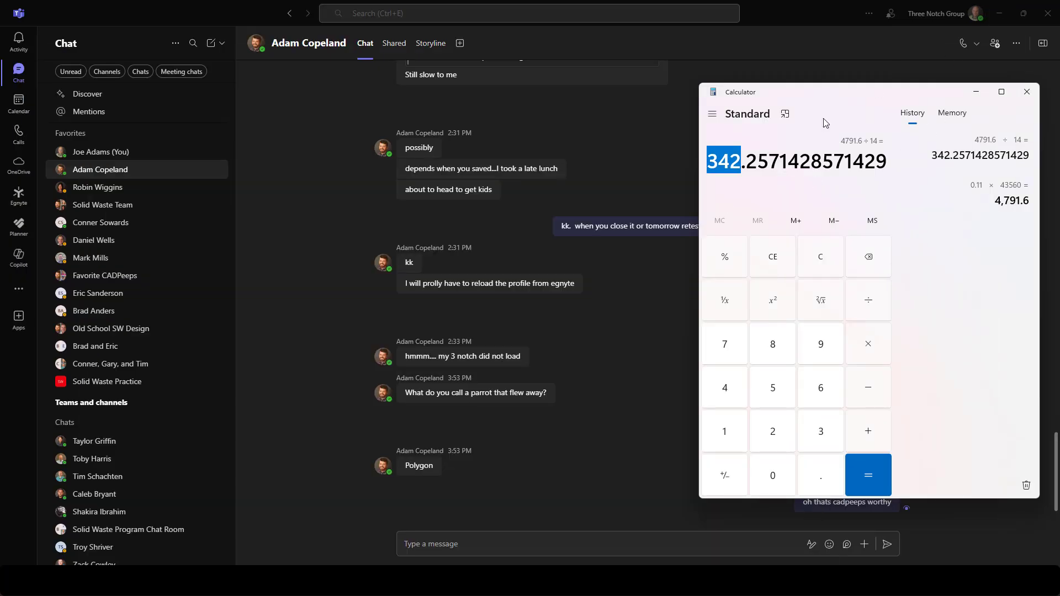
key("alt+Tab")
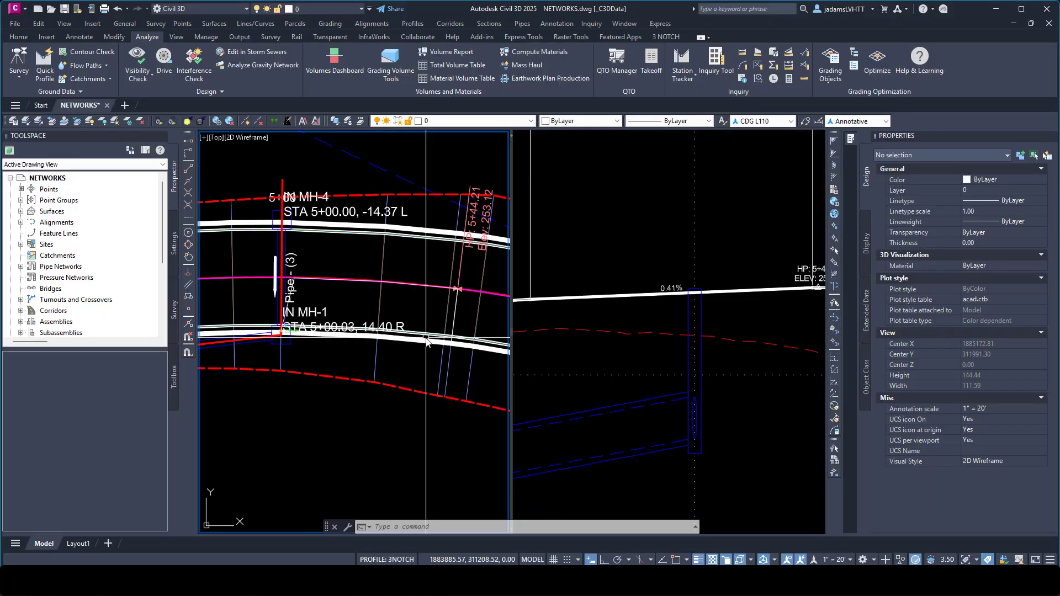
middle_click_drag(304, 304, 477, 287)
scroll(478, 288, "down", 5)
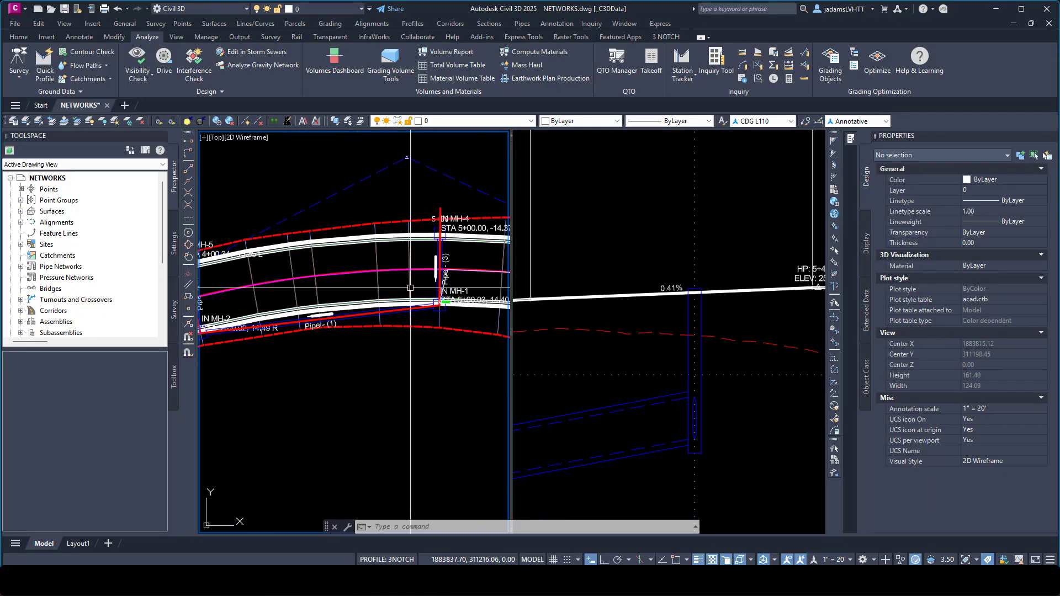
left_click(701, 279)
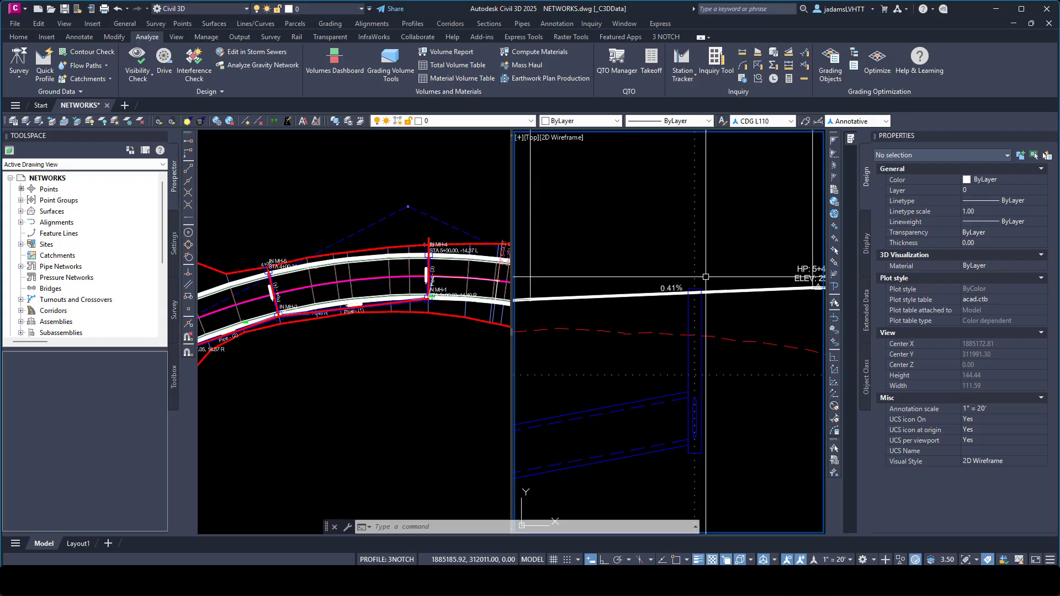
scroll(697, 288, "down", 5)
middle_click_drag(648, 299, 652, 397)
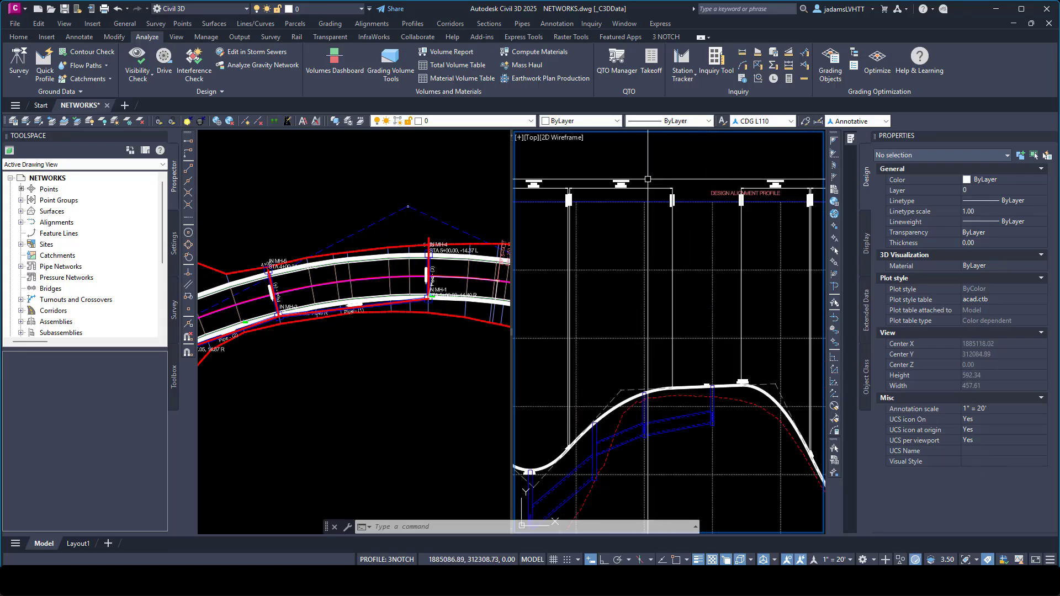
- Pan the plan view around manholes MH-4 and MH-1
left_click(476, 287)
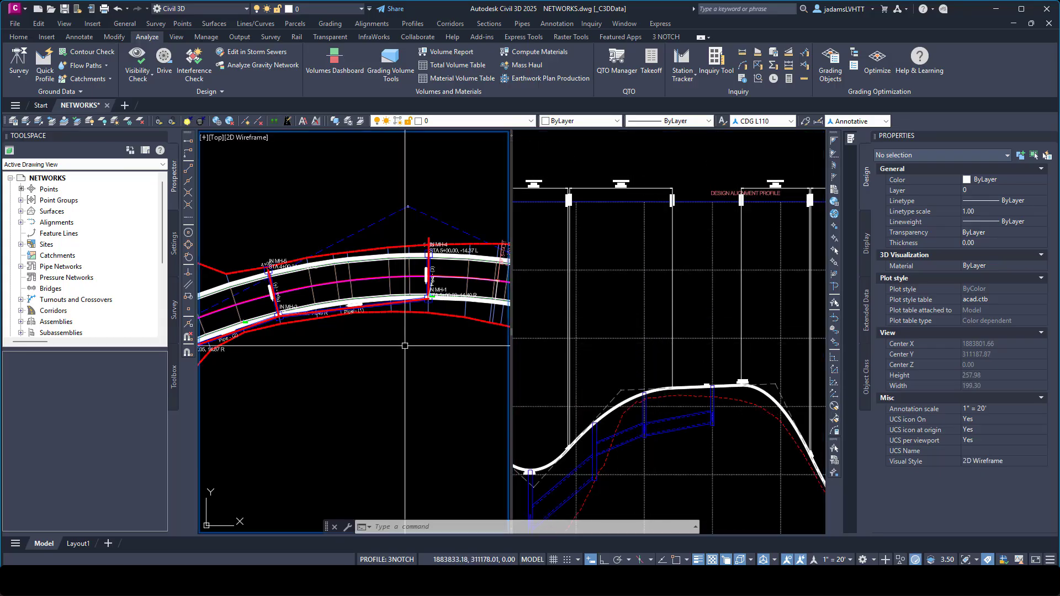
scroll(475, 287, "up", 2)
scroll(489, 287, "up", 2)
middle_click_drag(489, 287, 428, 298)
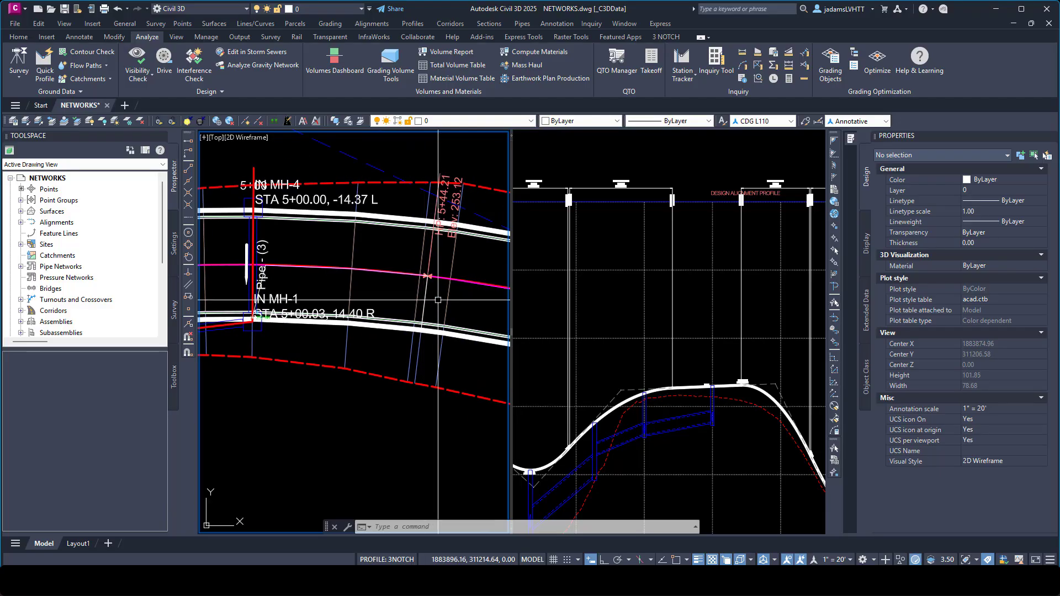
middle_click_drag(276, 267, 411, 285)
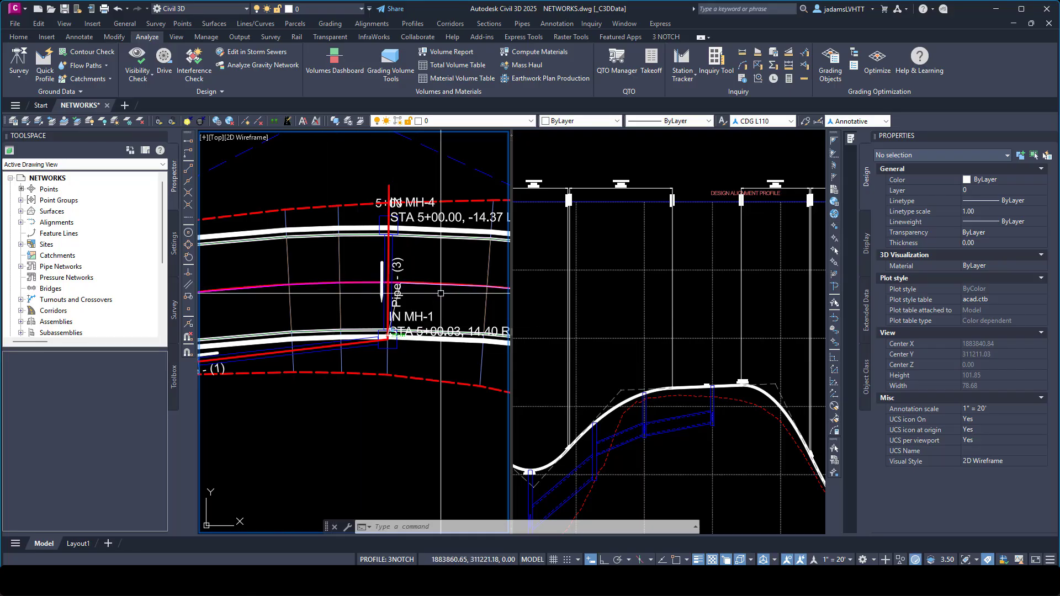
- Center the road profile on the PVT 4+41.25 label
left_click(655, 373)
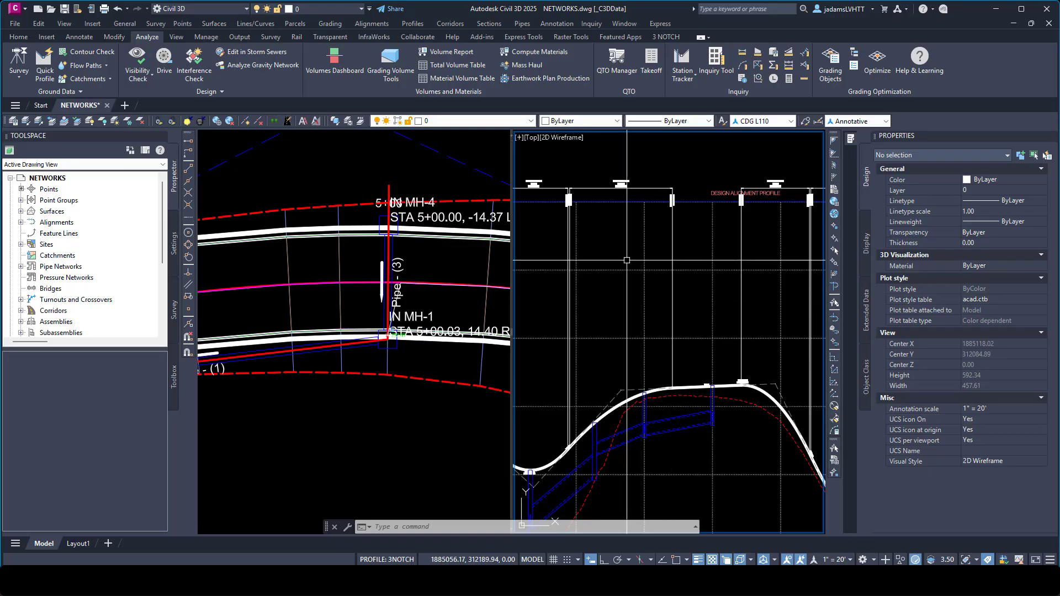
scroll(663, 399, "up", 5)
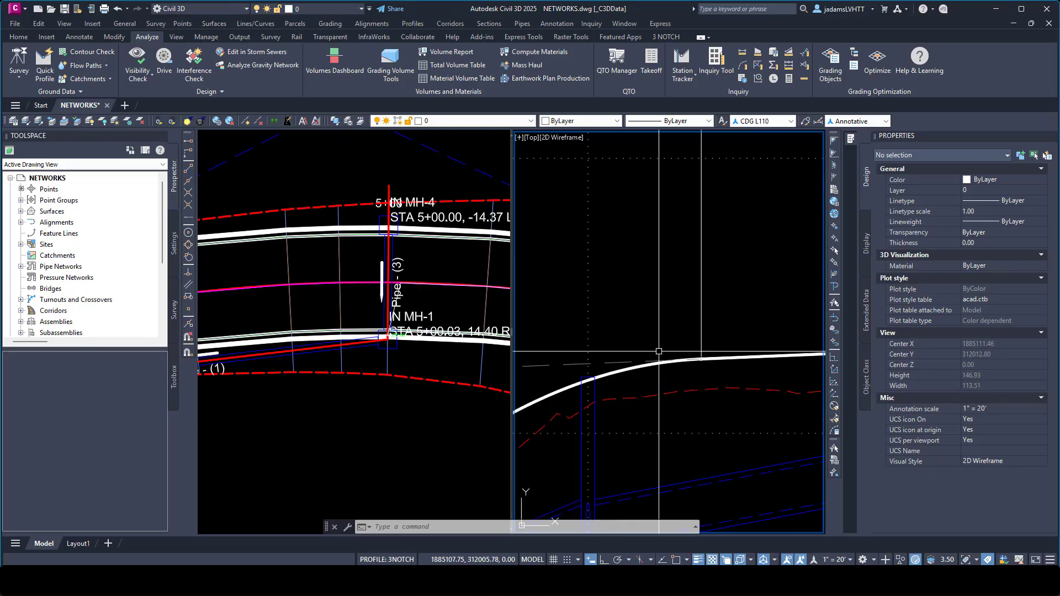
scroll(657, 360, "down", 4)
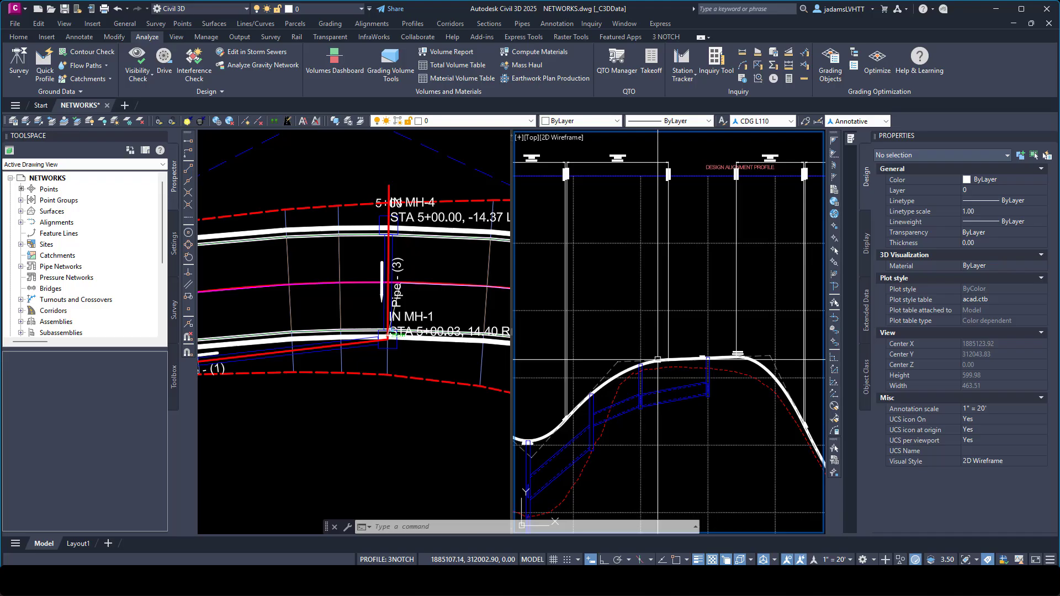
scroll(674, 183, "up", 4)
scroll(673, 183, "up", 2)
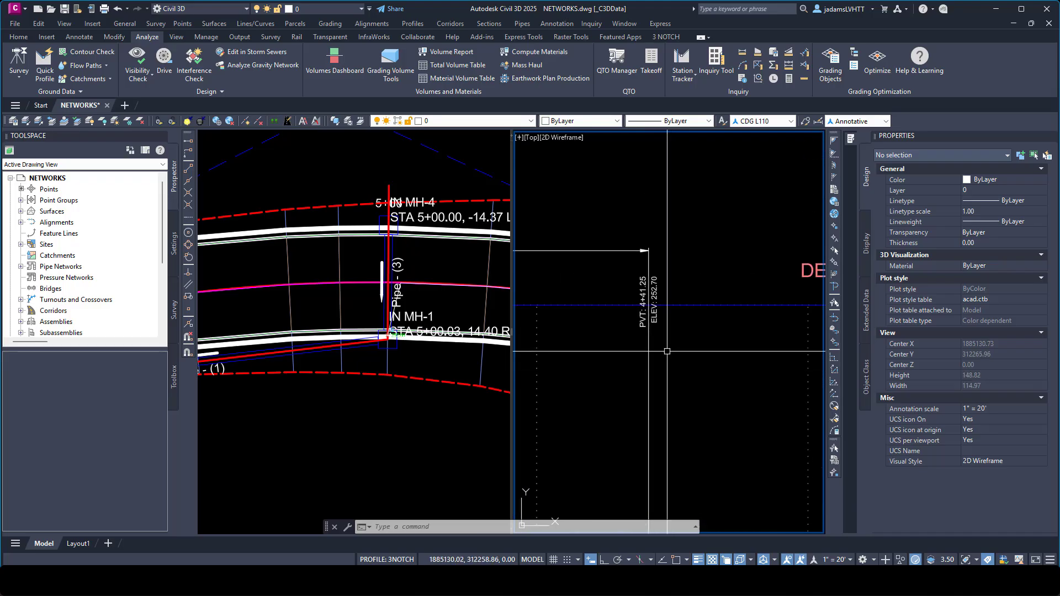
middle_click_drag(674, 183, 628, 294)
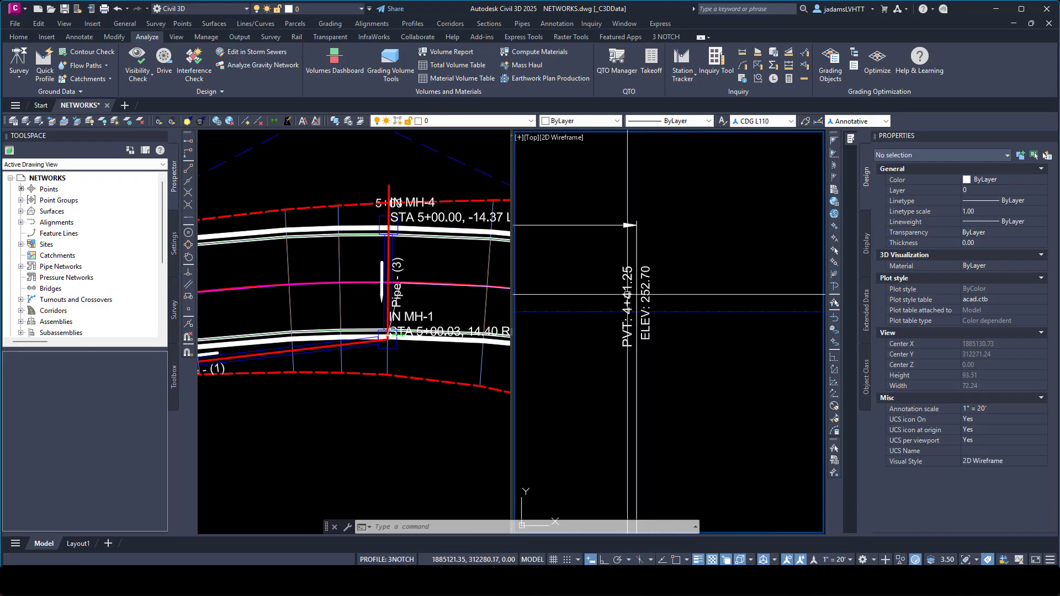
- Zoom the plan view in and out to inspect the pipe network near MH-4
left_click(425, 280)
scroll(425, 265, "down", 4)
scroll(275, 270, "up", 2)
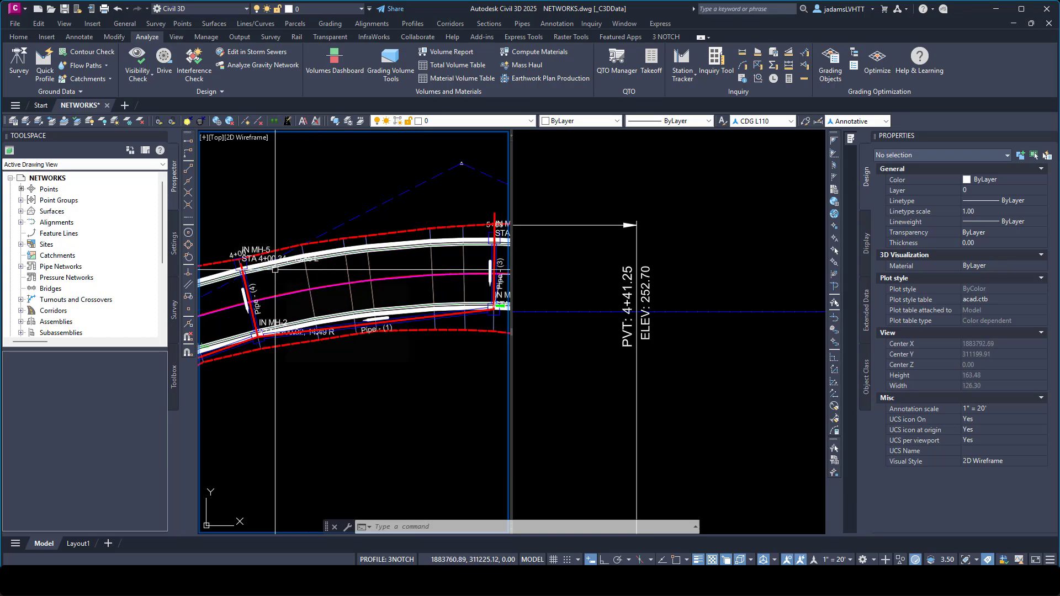
scroll(334, 282, "down", 2)
scroll(329, 286, "up", 2)
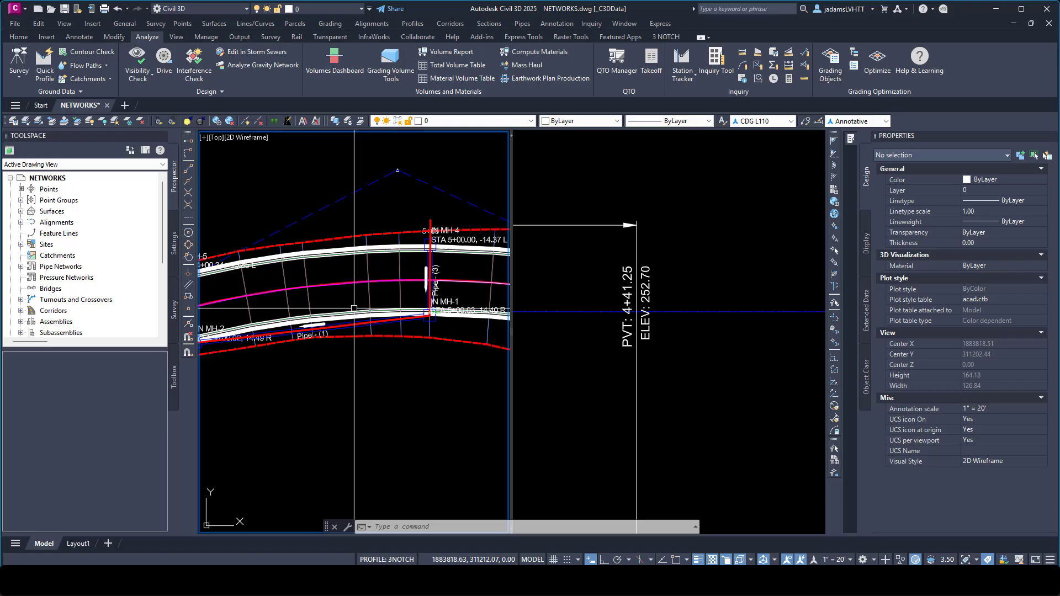
scroll(309, 312, "up", 2)
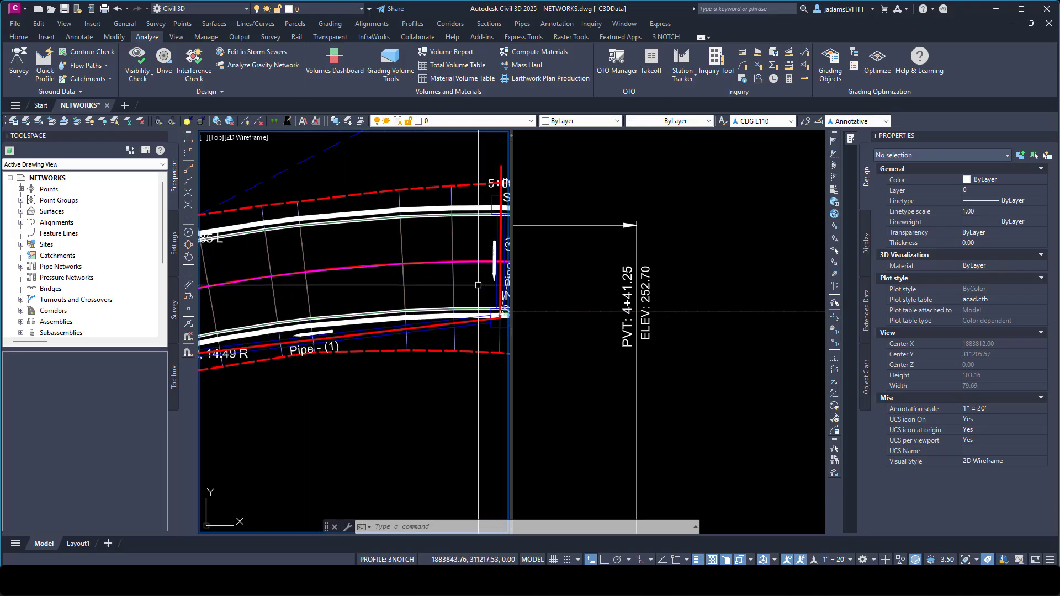
scroll(478, 285, "down", 2)
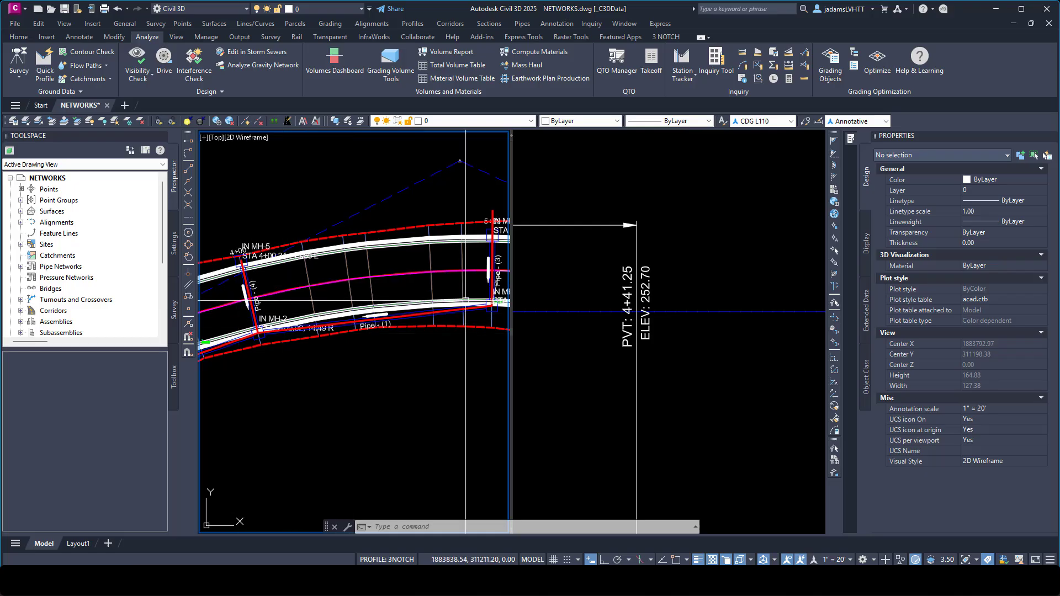
- Zoom the road profile view to inspect the profile line
left_click(703, 267)
scroll(703, 266, "down", 6)
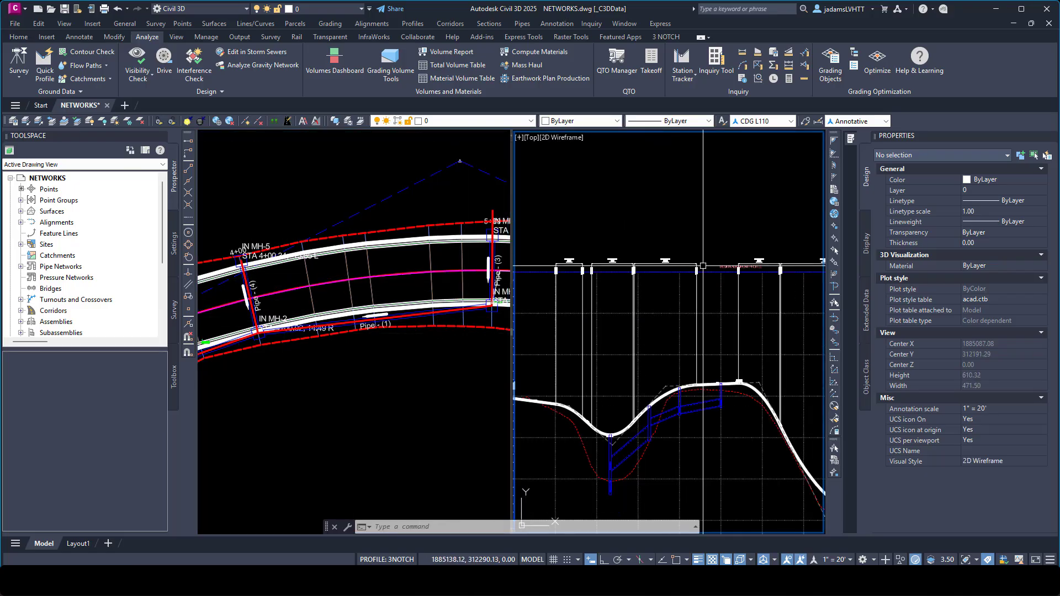
scroll(615, 456, "up", 4)
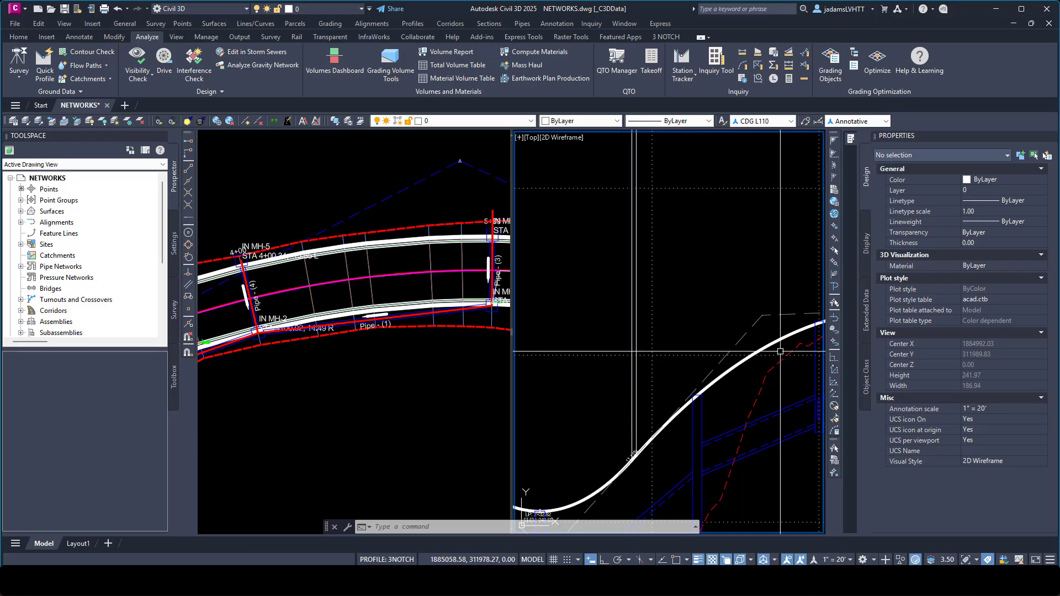
mouse_move(769, 332)
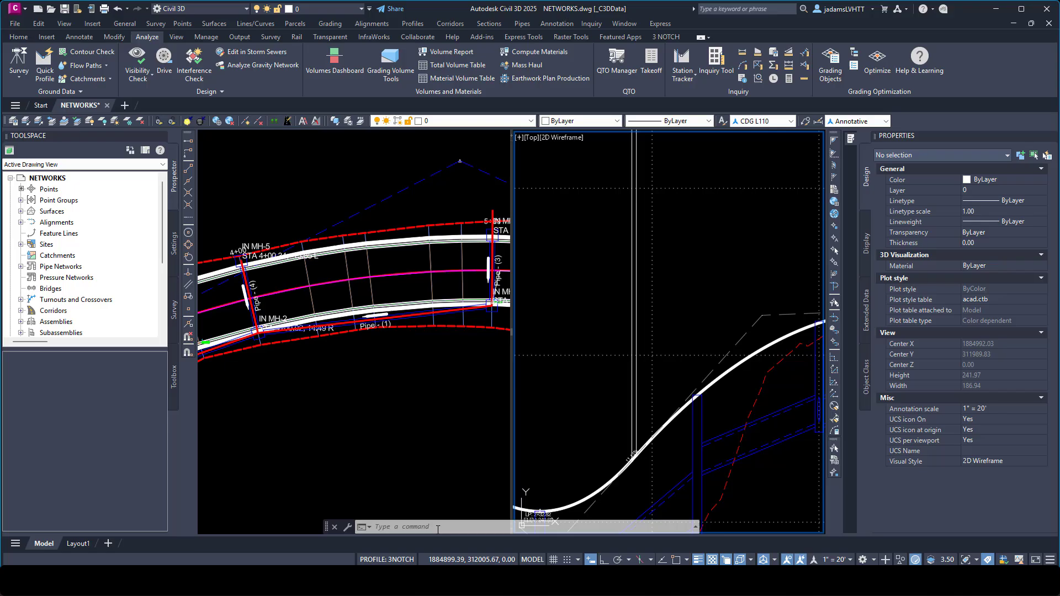
- Return to Hydraflow Express and mark the time 5 peak on the hydrograph chart
left_click(363, 508)
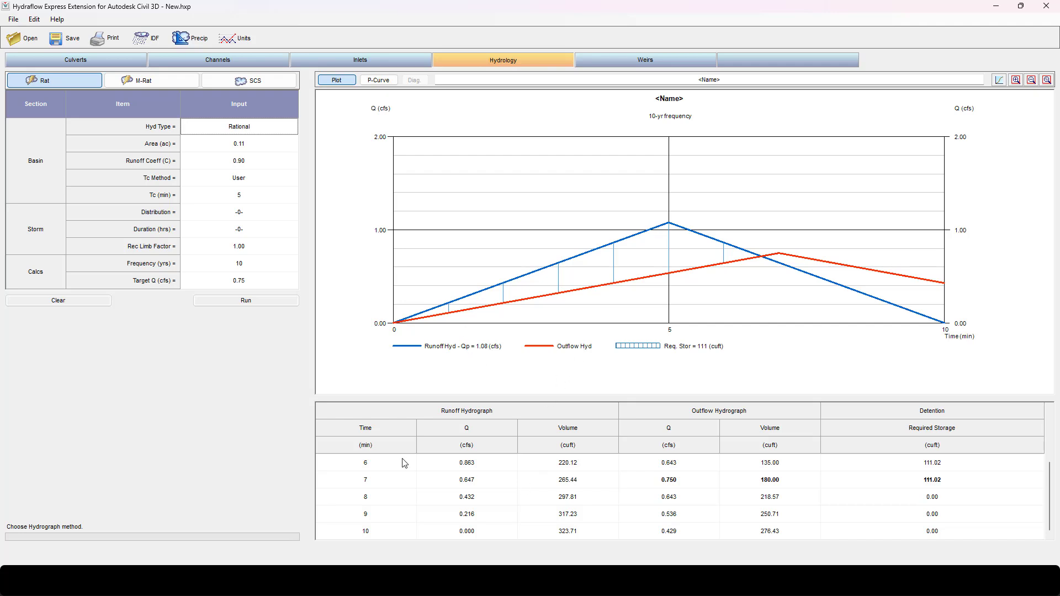
scroll(370, 480, "up", 2)
left_click(378, 481)
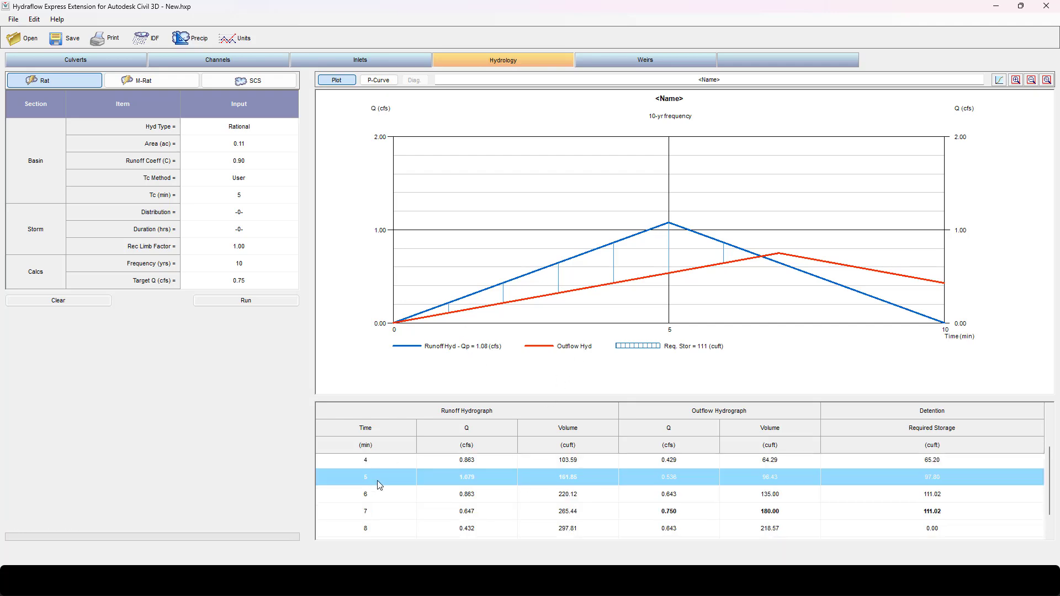